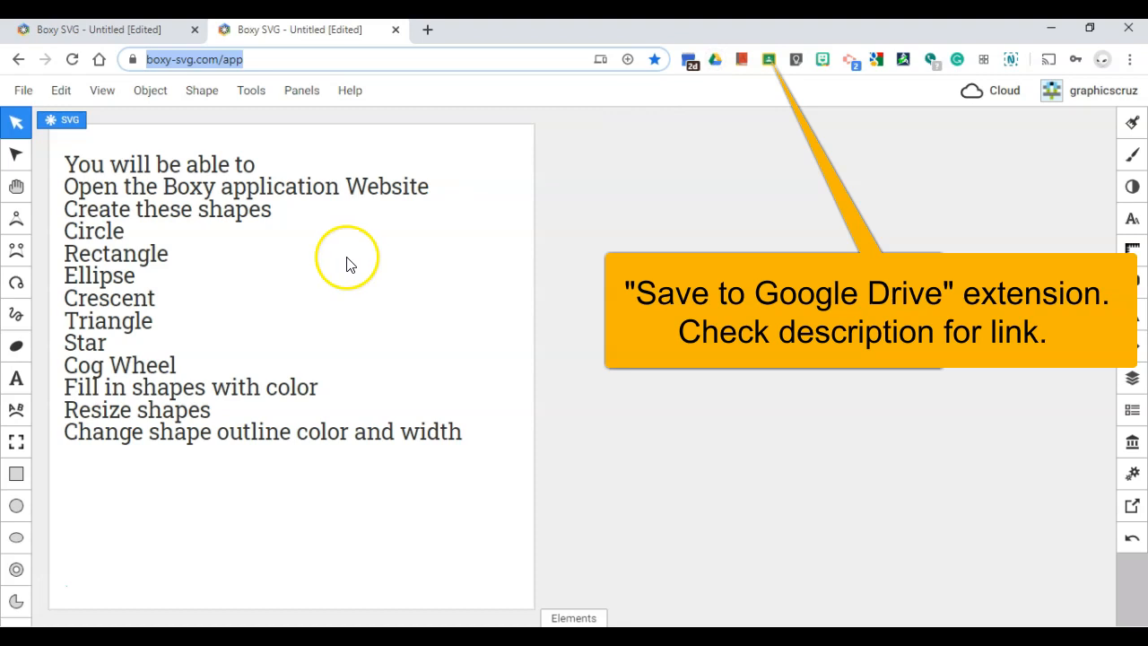
Look through the shape tools available in the blank drawing and check the list of shapes to create in the other drawing.
left_click(110, 29)
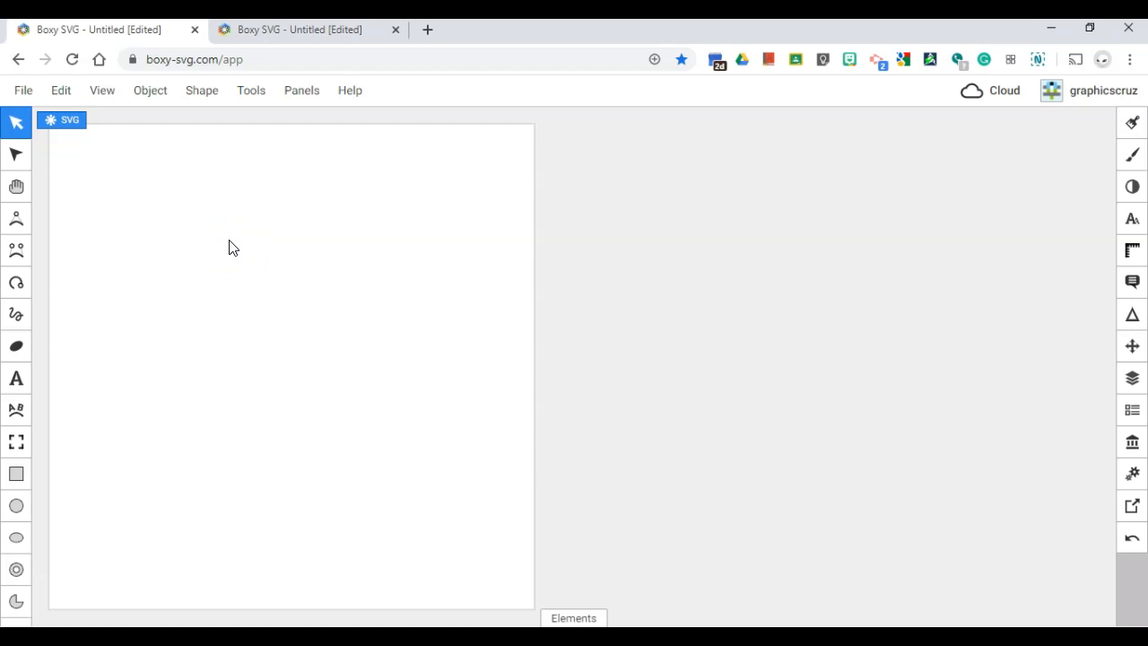
left_click(225, 59)
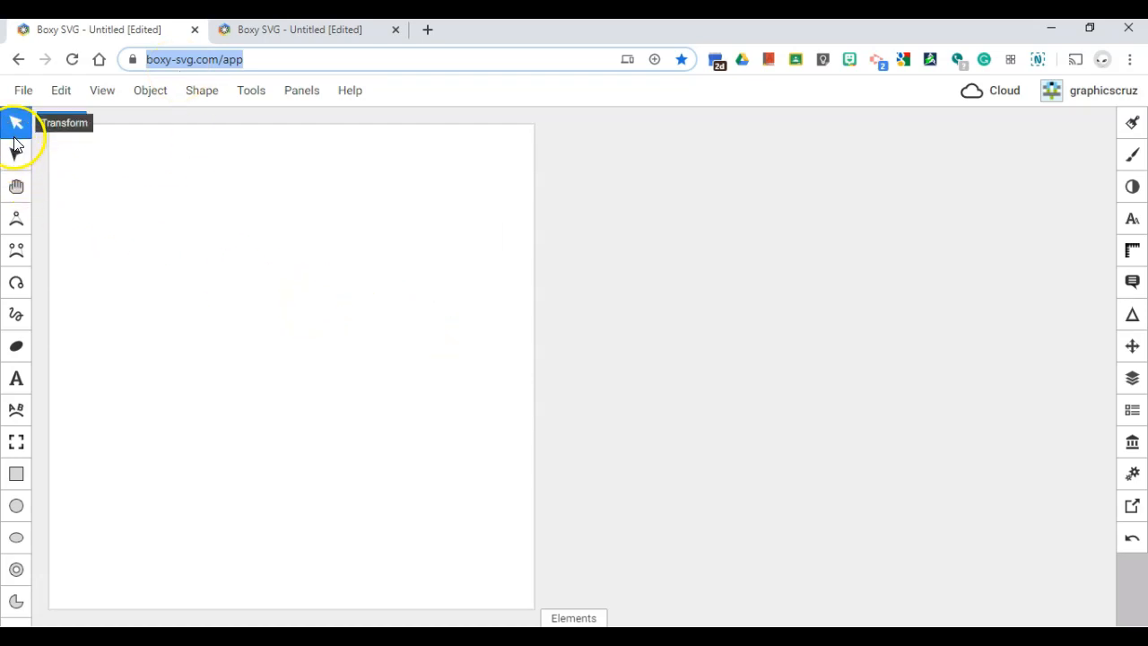
scroll(15, 345, "down", 2)
scroll(15, 348, "down", 2)
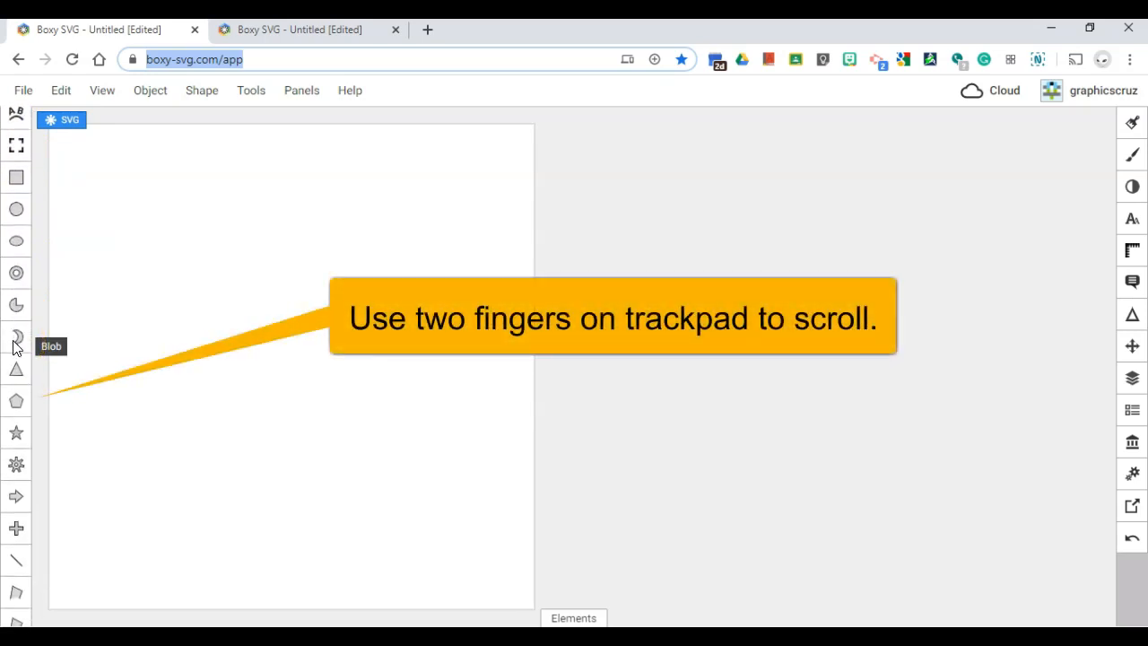
scroll(15, 348, "up", 3)
scroll(15, 348, "down", 3)
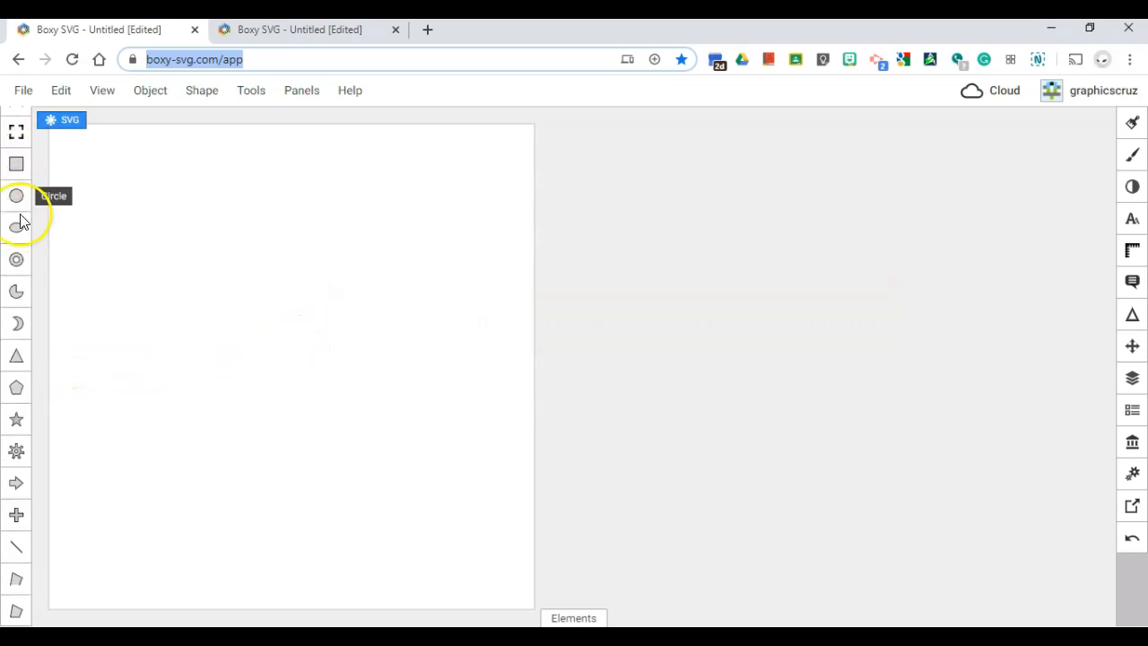
scroll(18, 258, "up", 3)
scroll(18, 259, "up", 1)
scroll(18, 258, "down", 3)
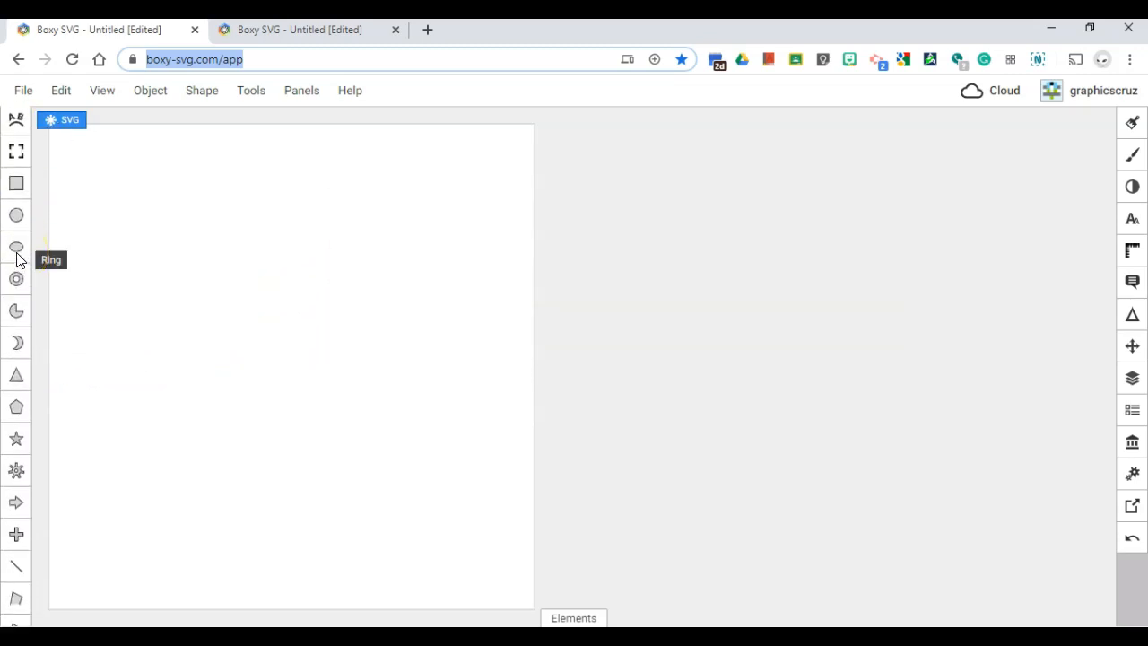
scroll(18, 259, "up", 4)
left_click(339, 31)
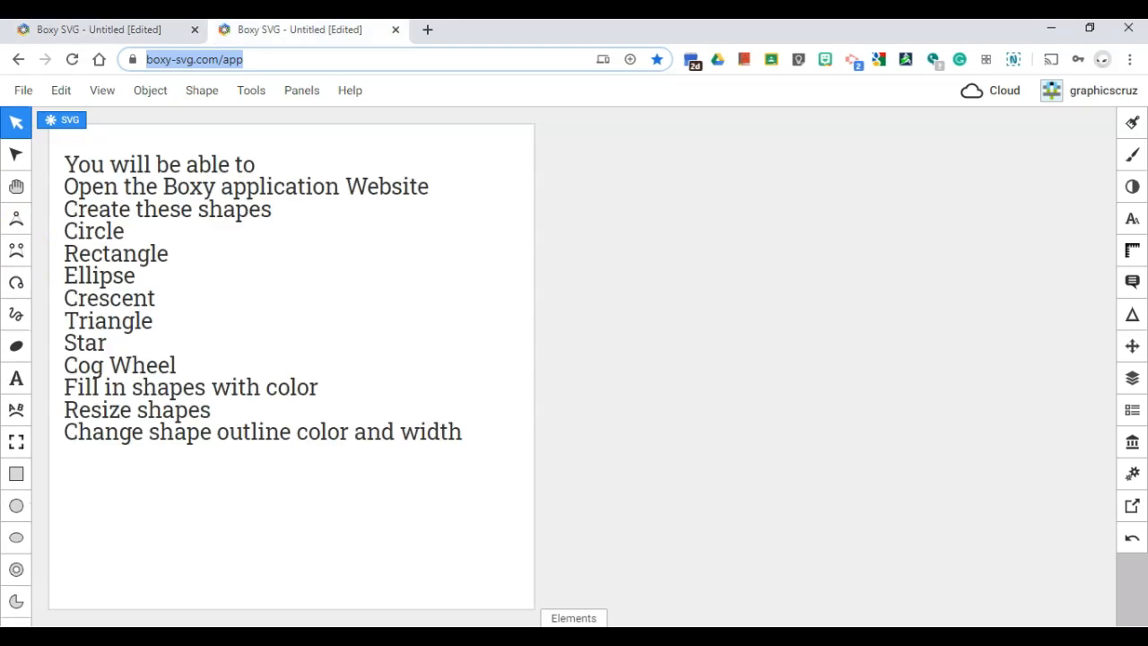
left_click(99, 31)
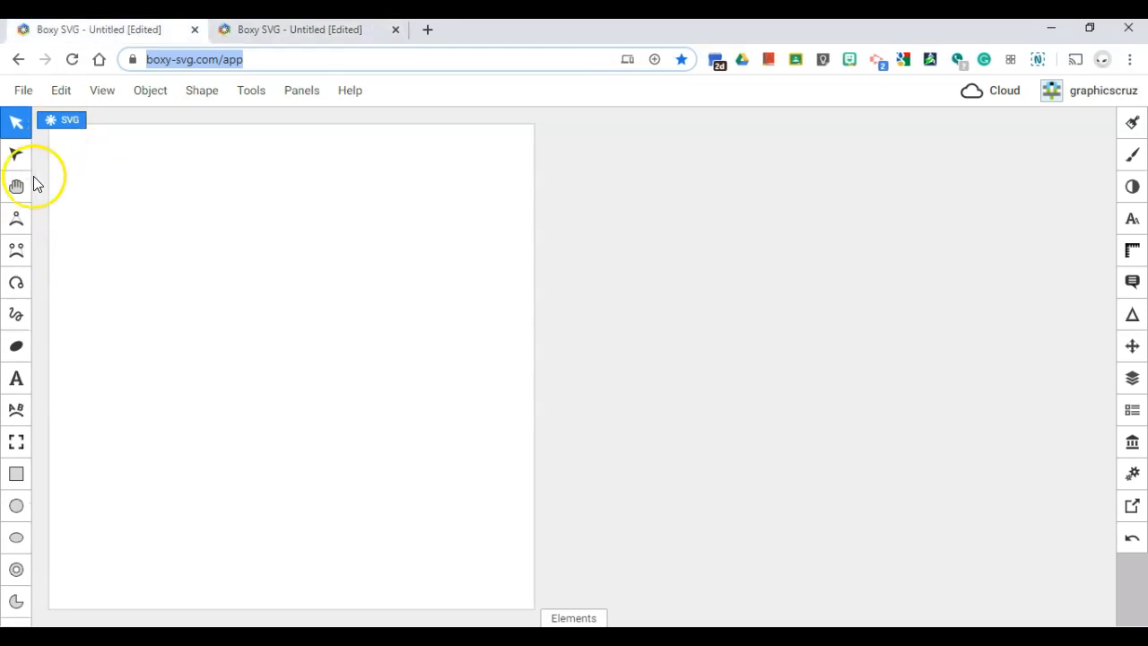
Draw a circle in the upper-left area of the blank page.
scroll(22, 368, "down", 1)
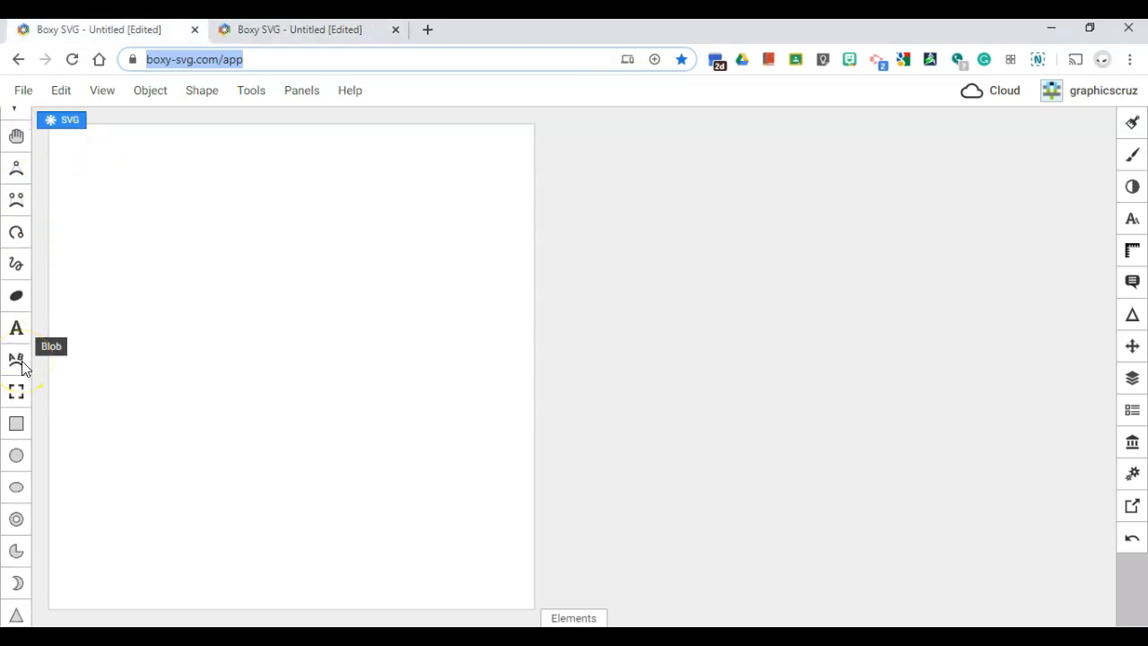
scroll(23, 368, "down", 2)
left_click(20, 390)
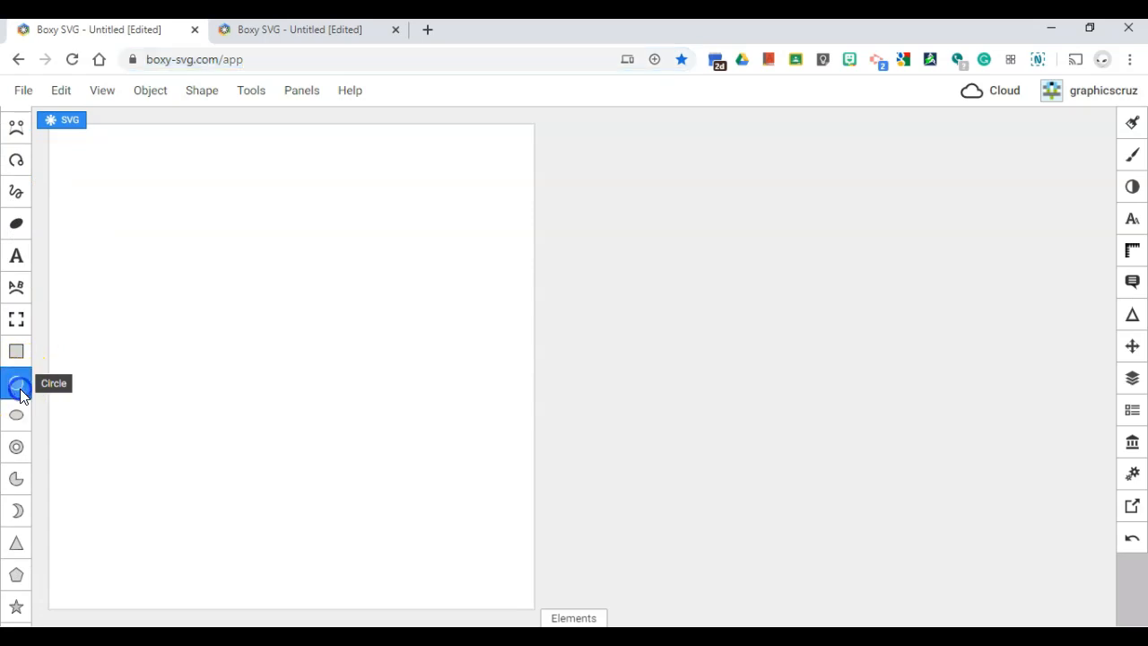
left_click(18, 392)
left_click(18, 392)
left_click(19, 391)
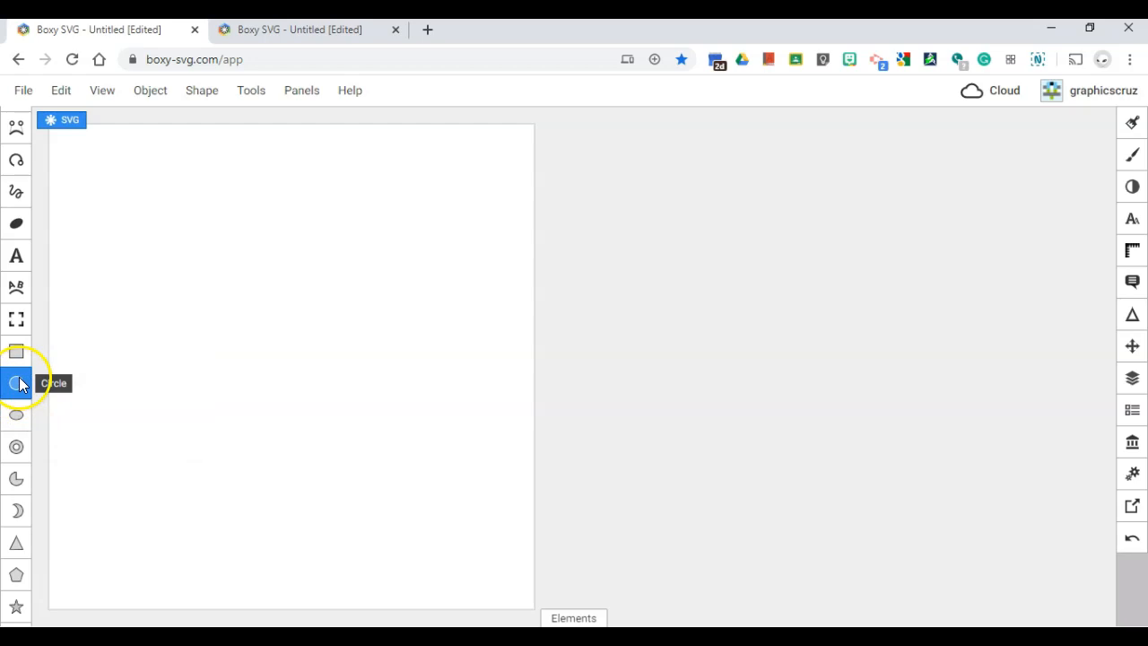
left_click(70, 375)
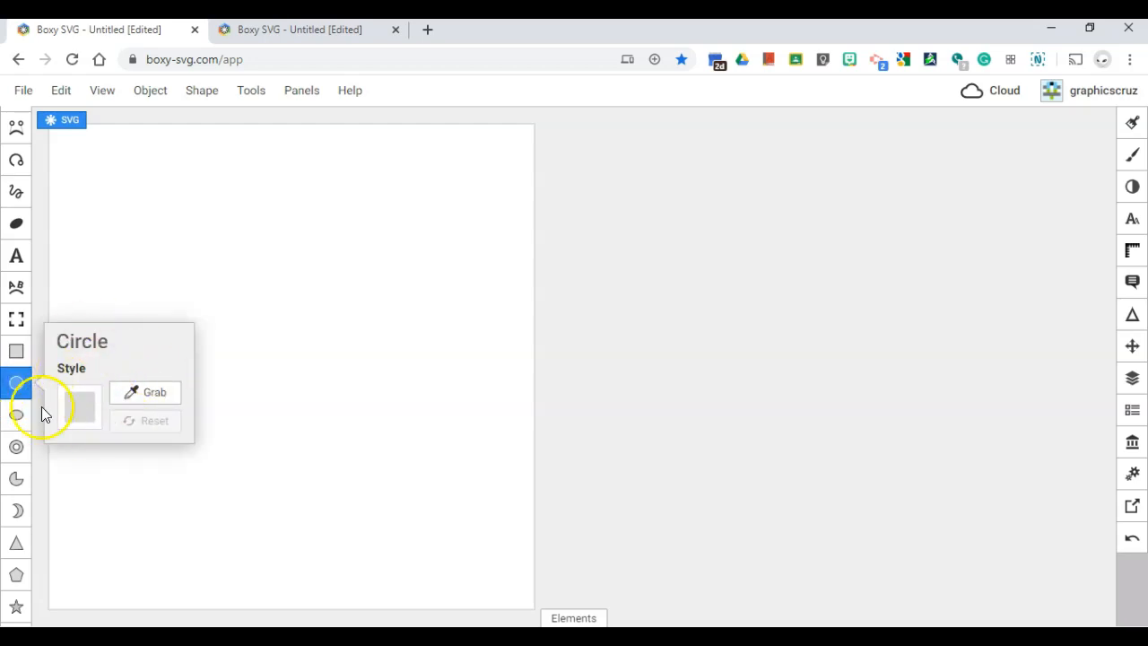
left_click(17, 387)
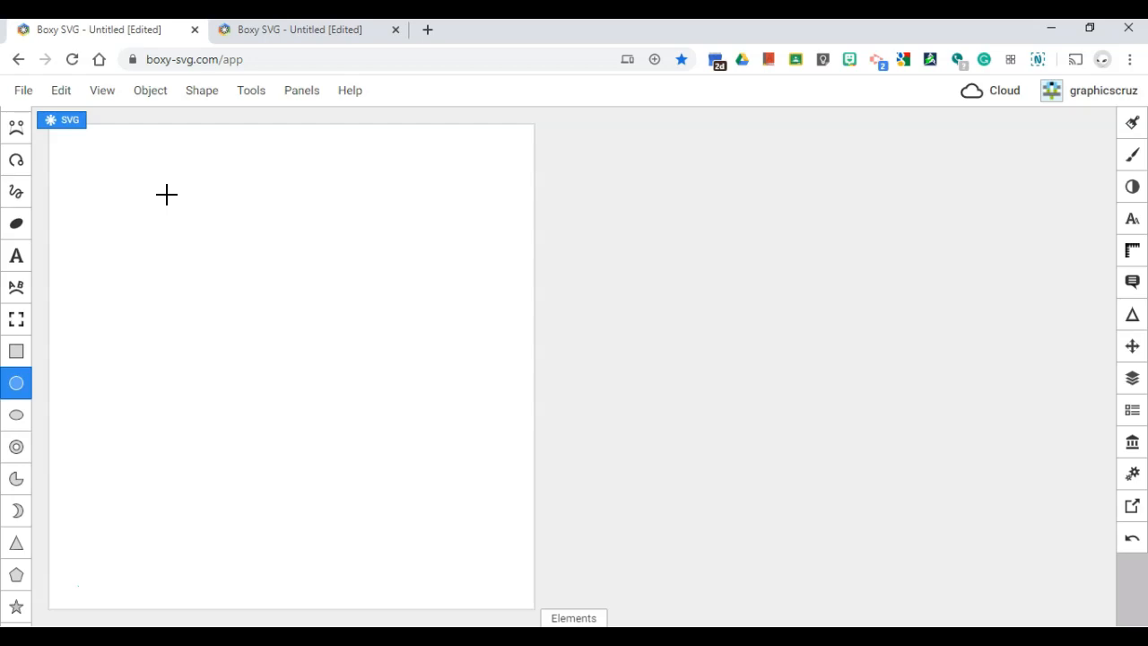
left_click(139, 205)
left_click_drag(140, 204, 185, 227)
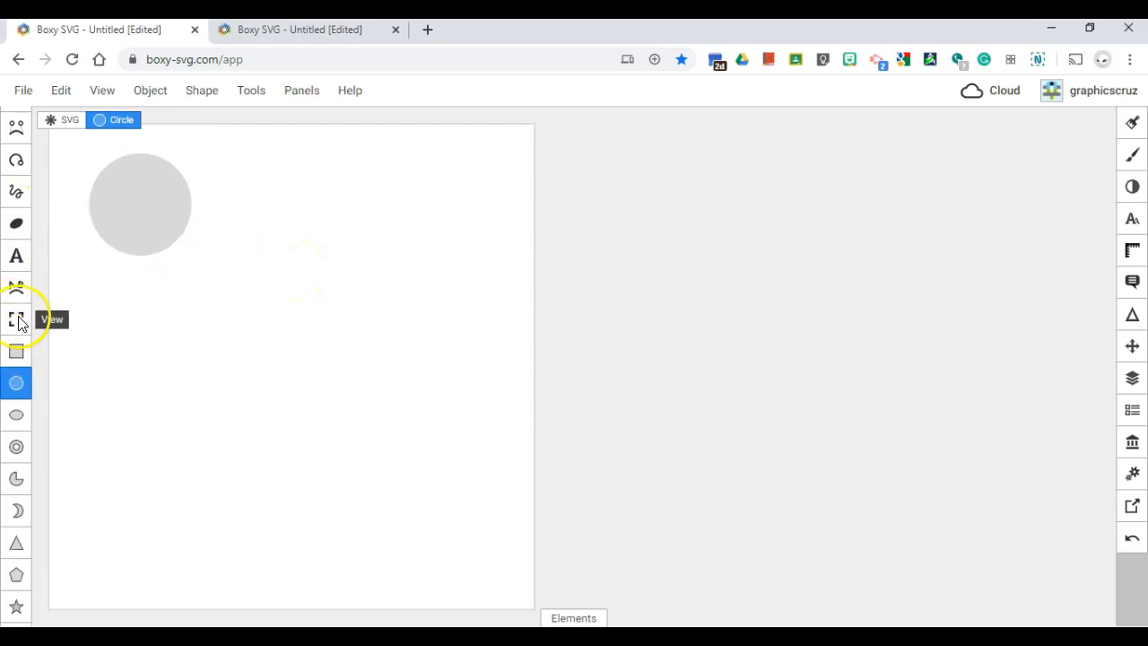
Draw a nearly square rectangle right of the page centre and a wide ellipse just below the page centre.
left_click(19, 355)
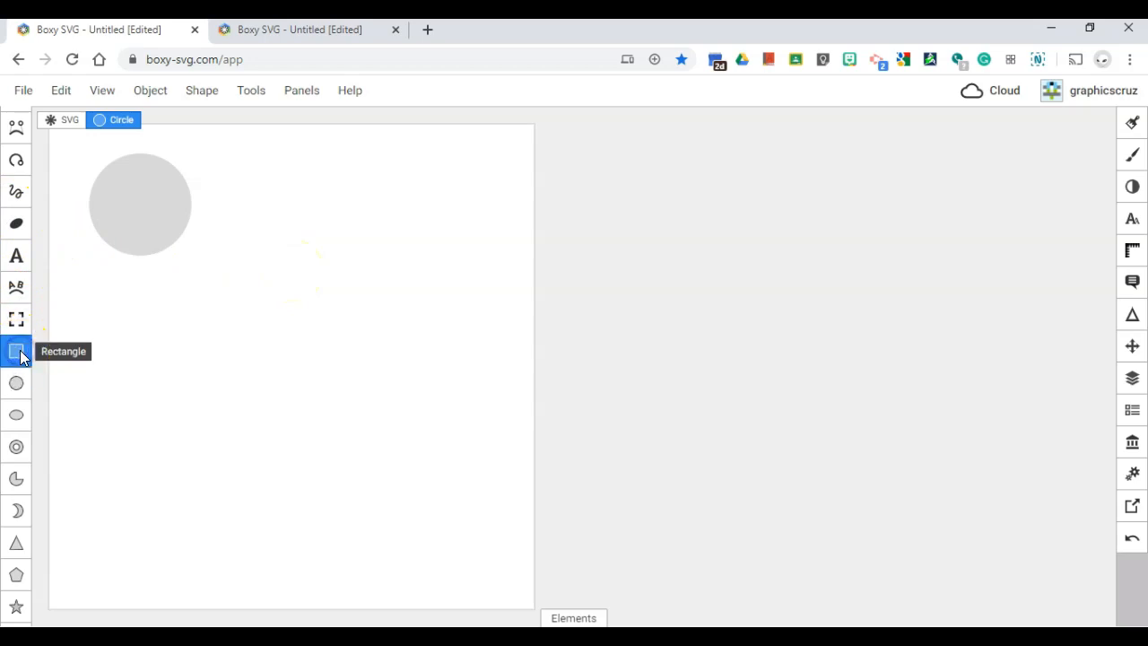
left_click_drag(341, 252, 481, 386)
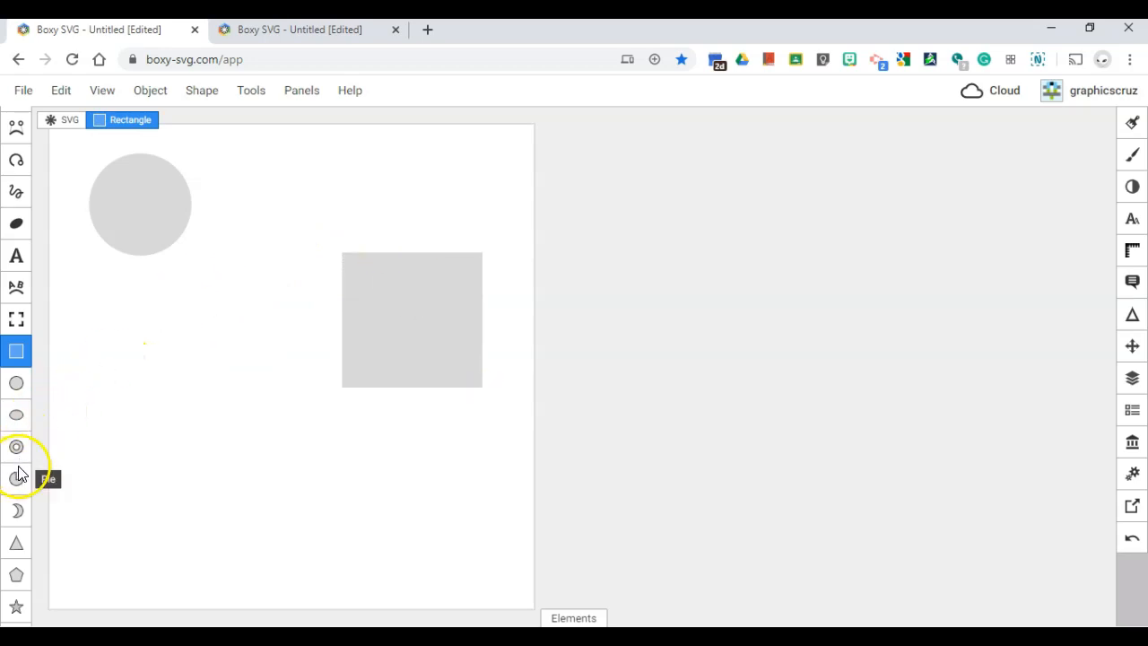
scroll(20, 487, "down", 1)
scroll(21, 479, "down", 1)
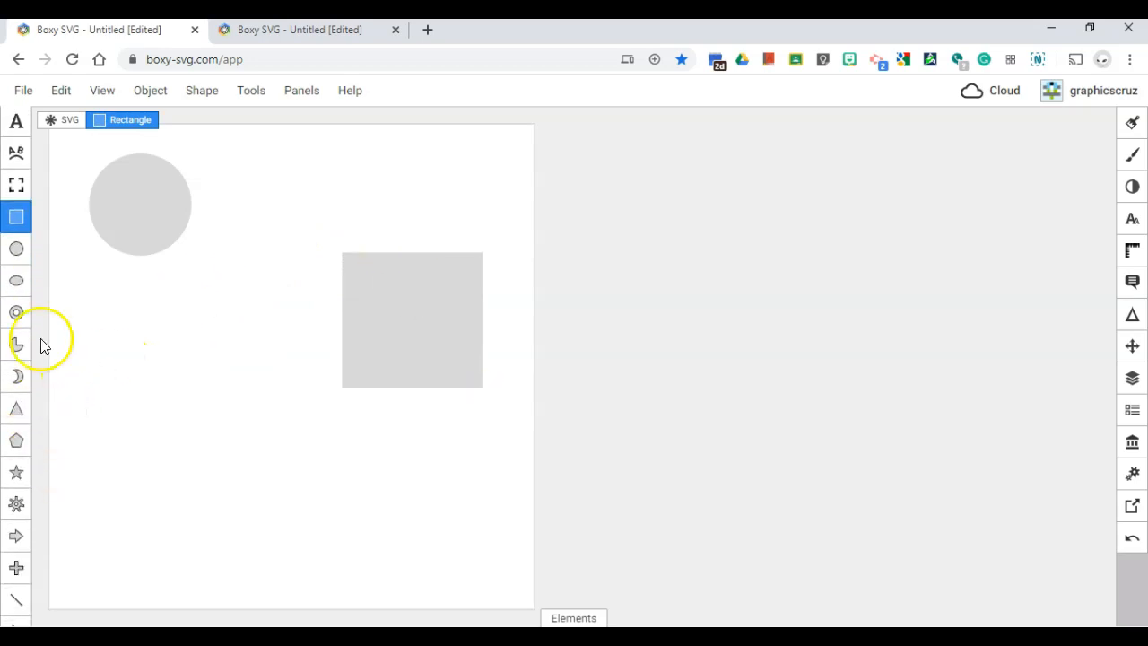
left_click(287, 30)
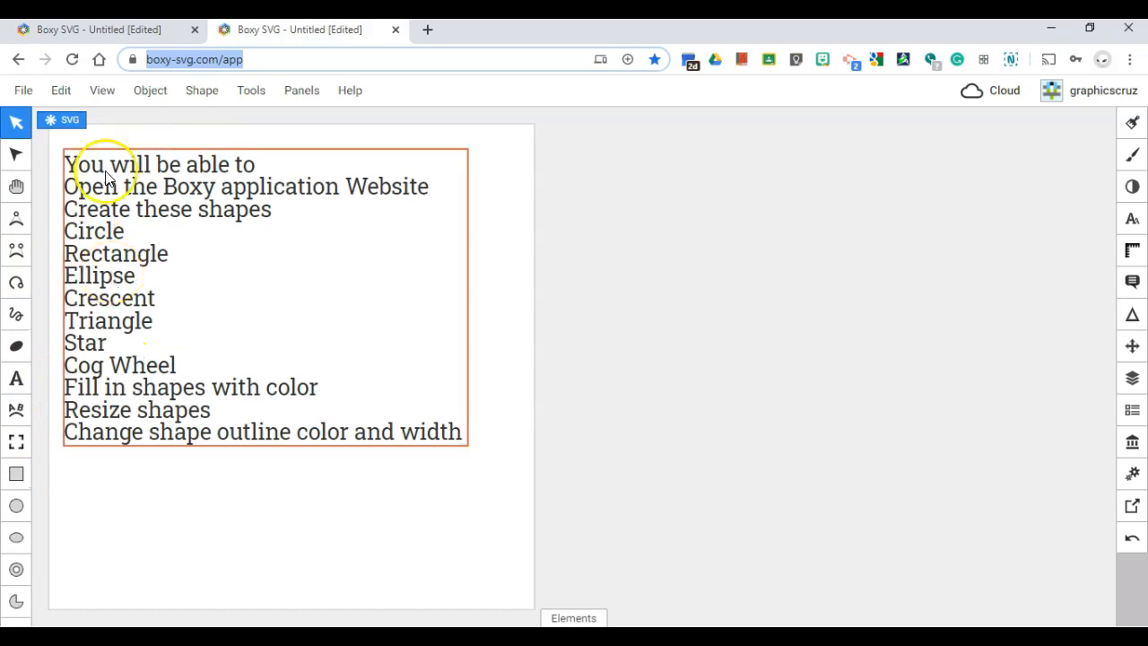
key("ctrl+Tab")
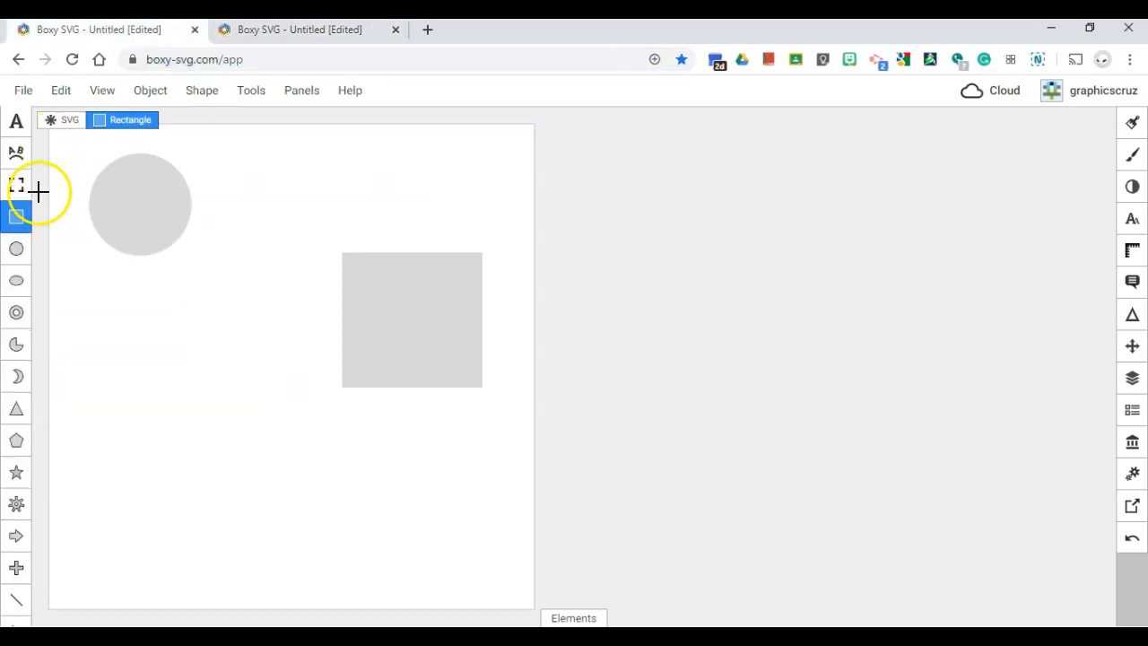
left_click(21, 293)
left_click_drag(170, 351, 331, 458)
Draw a triangle beside the circle near the page's upper edge, with one corner pointing right.
left_click(300, 29)
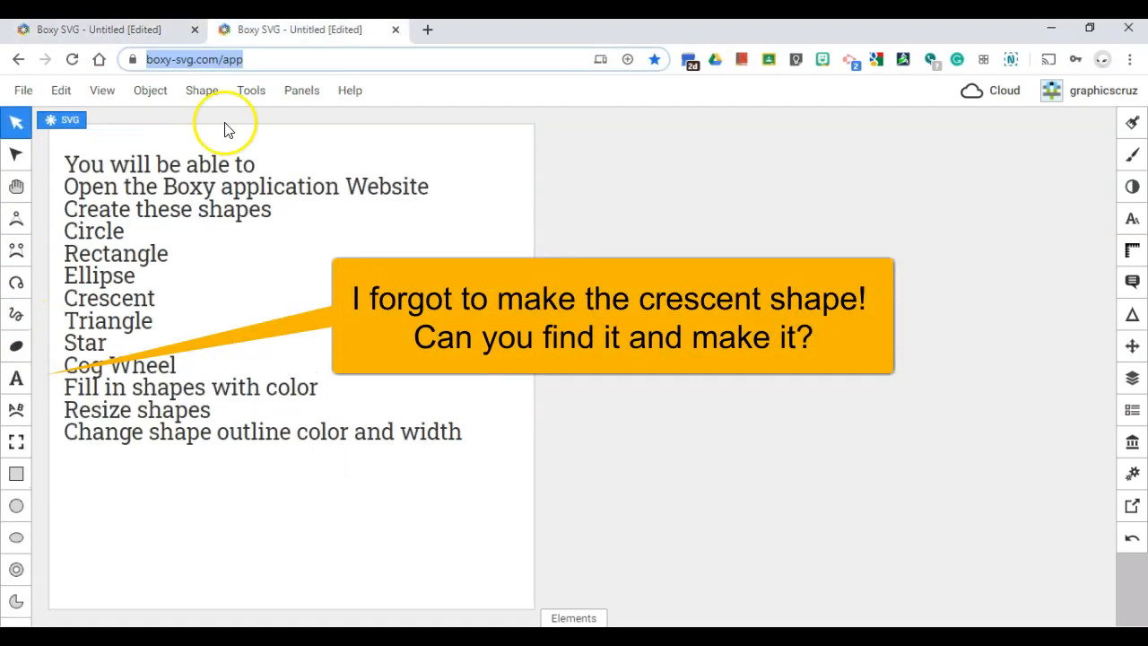
left_click(99, 29)
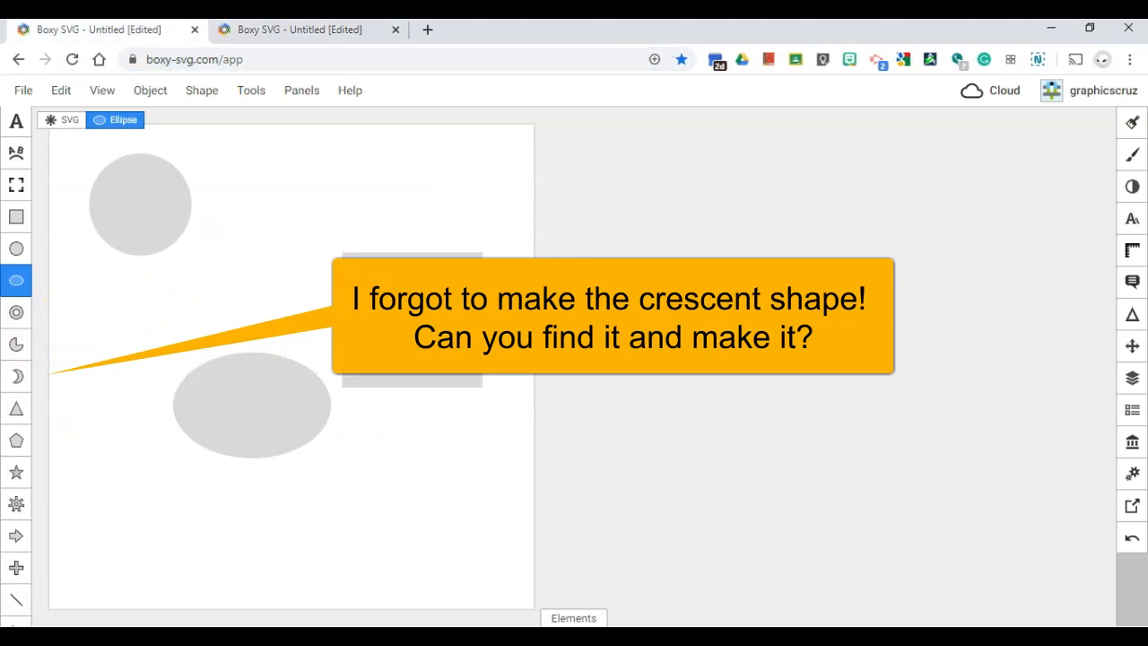
left_click(16, 409)
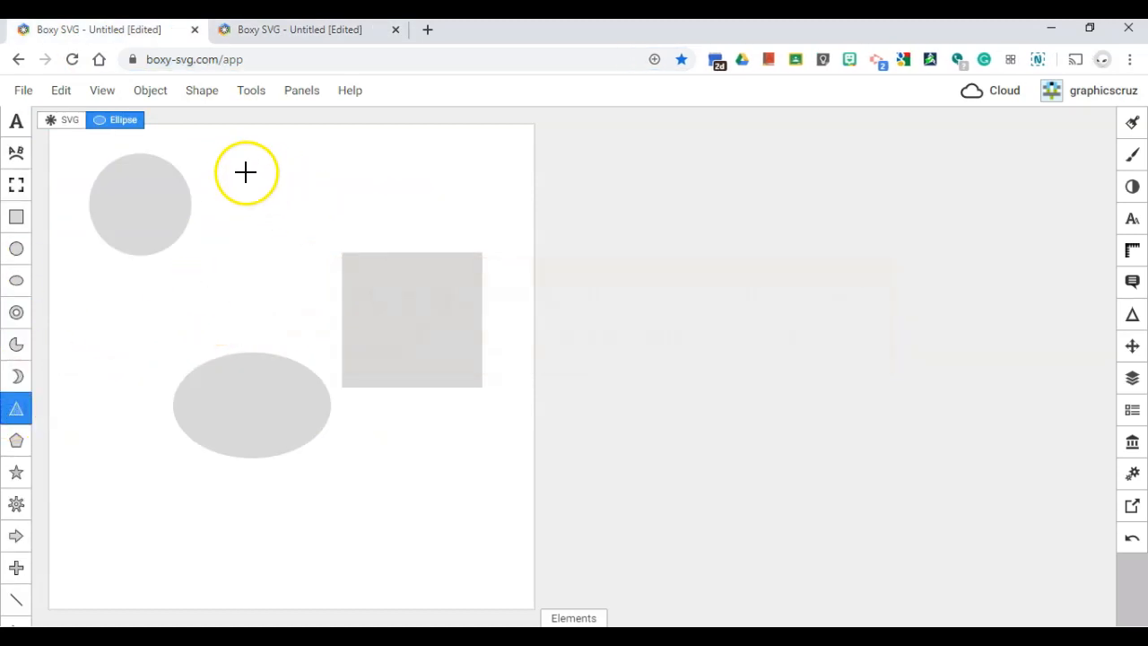
mouse_move(256, 177)
left_mouse_down()
mouse_move(320, 230)
mouse_move(284, 192)
mouse_move(287, 161)
mouse_move(308, 168)
left_mouse_up()
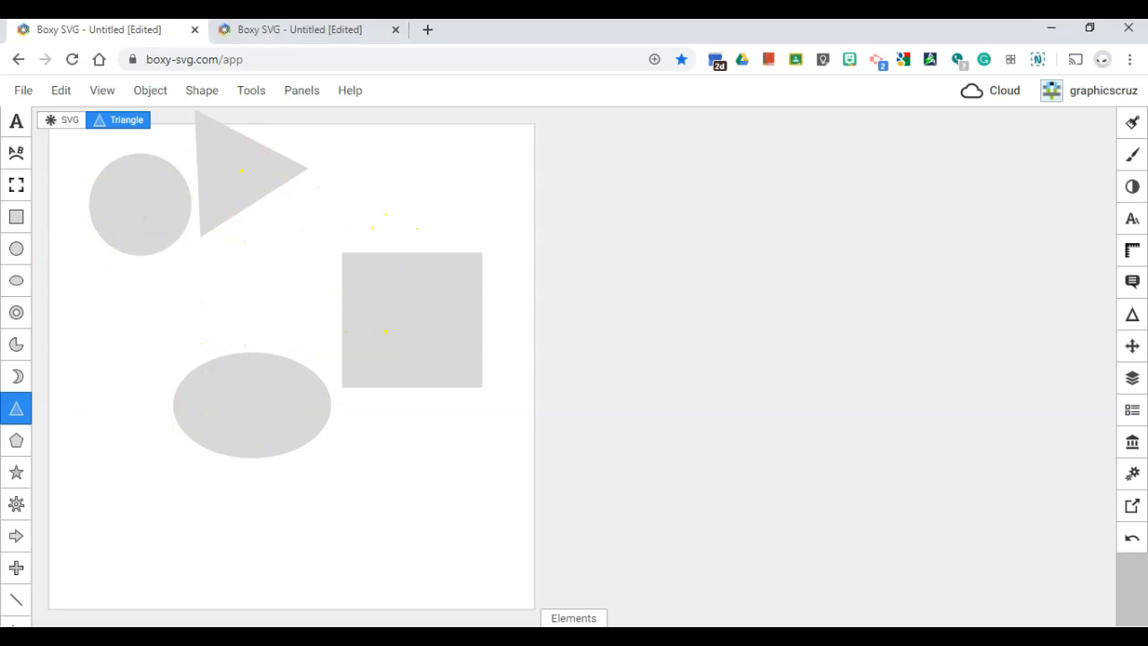
Draw a five-pointed star in the lower-right area of the page, below the rectangle.
left_click(296, 30)
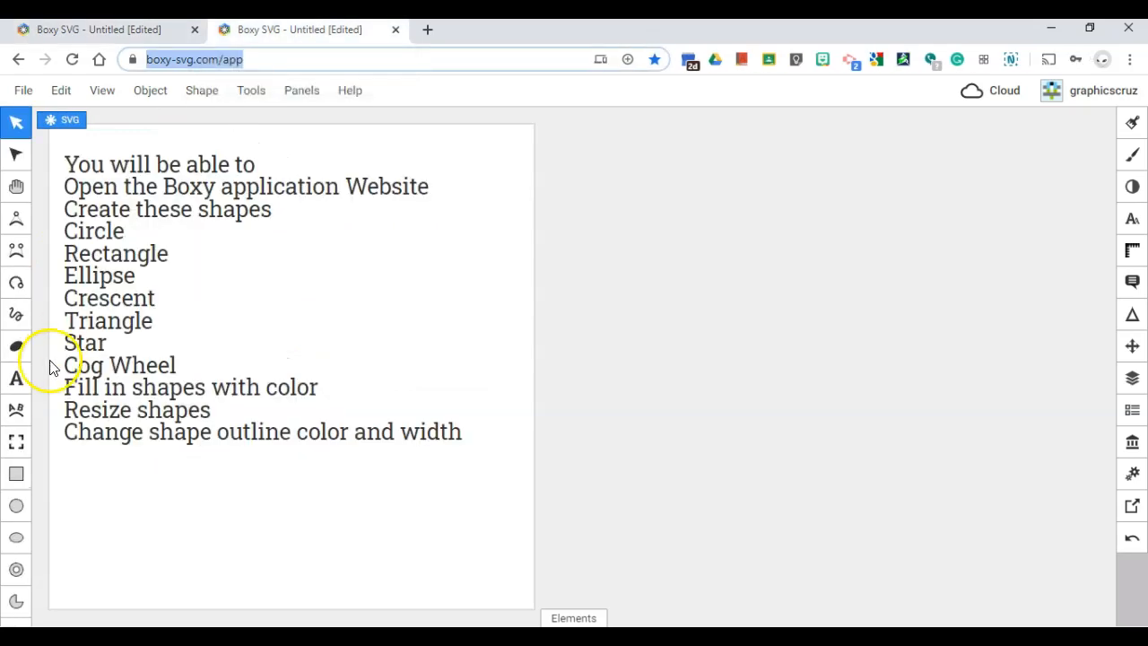
left_click(90, 30)
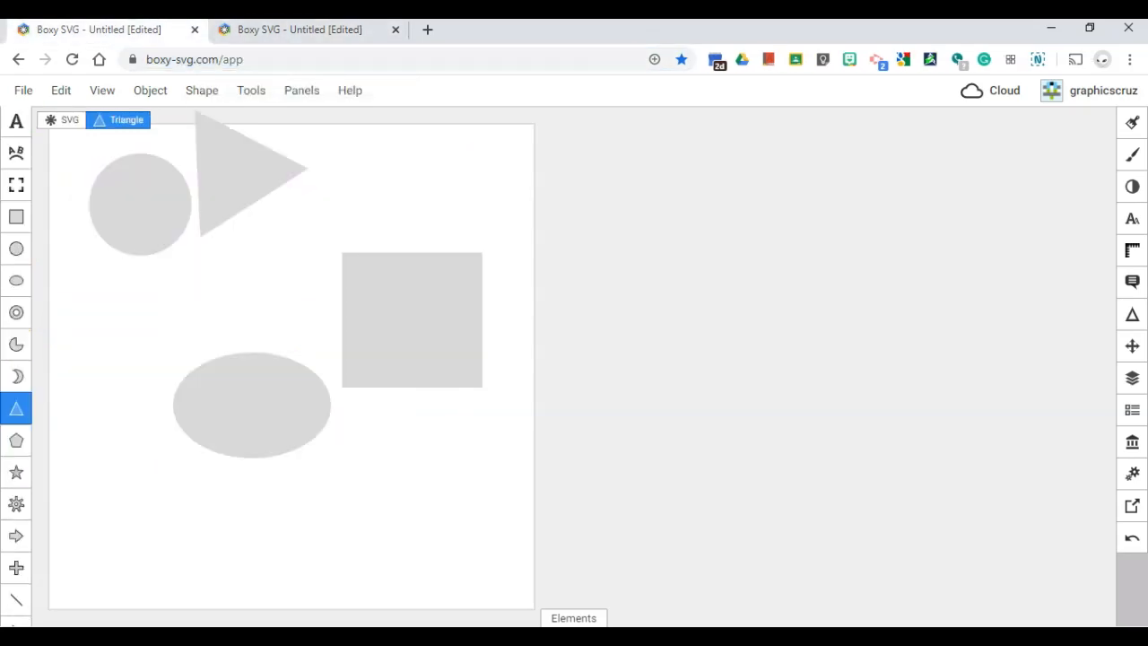
left_click(16, 472)
mouse_move(417, 475)
left_mouse_down()
mouse_move(458, 489)
mouse_move(474, 538)
mouse_move(484, 530)
left_mouse_up()
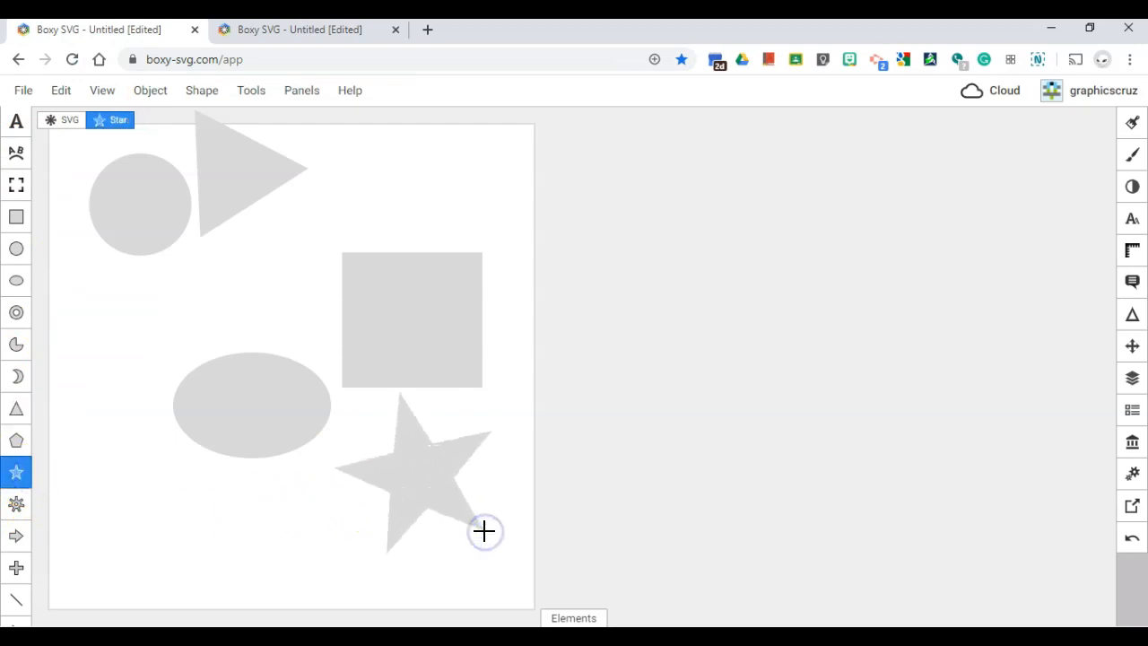
Draw a cog wheel in the lower-left corner of the page and check the shape list in the other drawing.
left_click(16, 504)
mouse_move(156, 522)
left_mouse_down()
mouse_move(233, 570)
mouse_move(223, 561)
left_mouse_up()
left_click(300, 29)
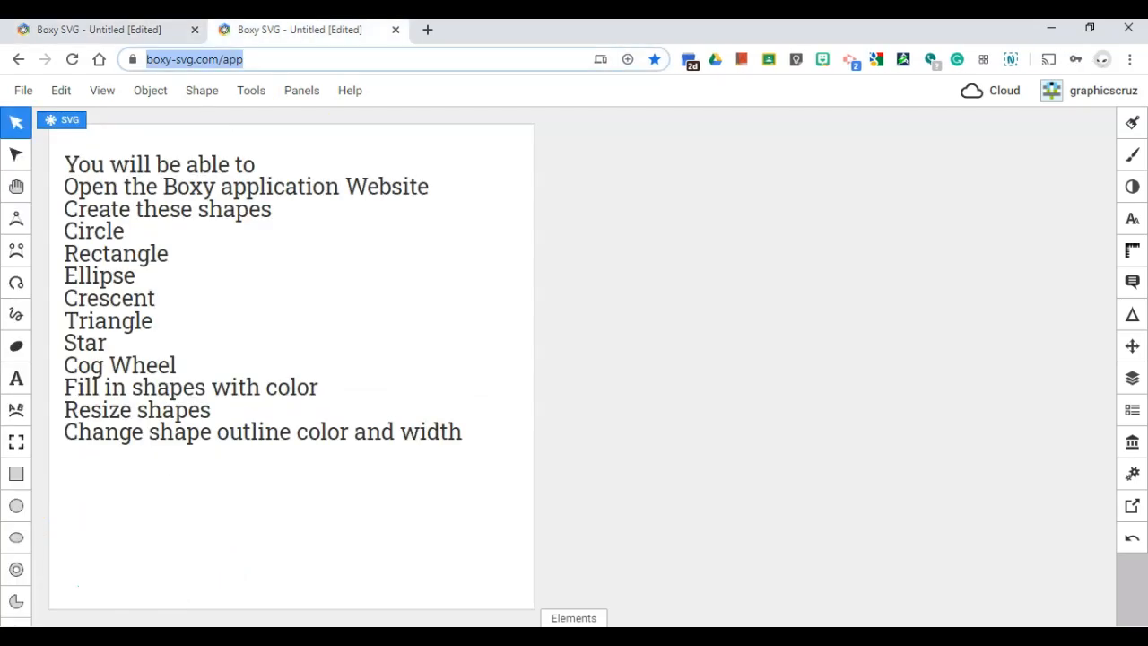
left_click(85, 35)
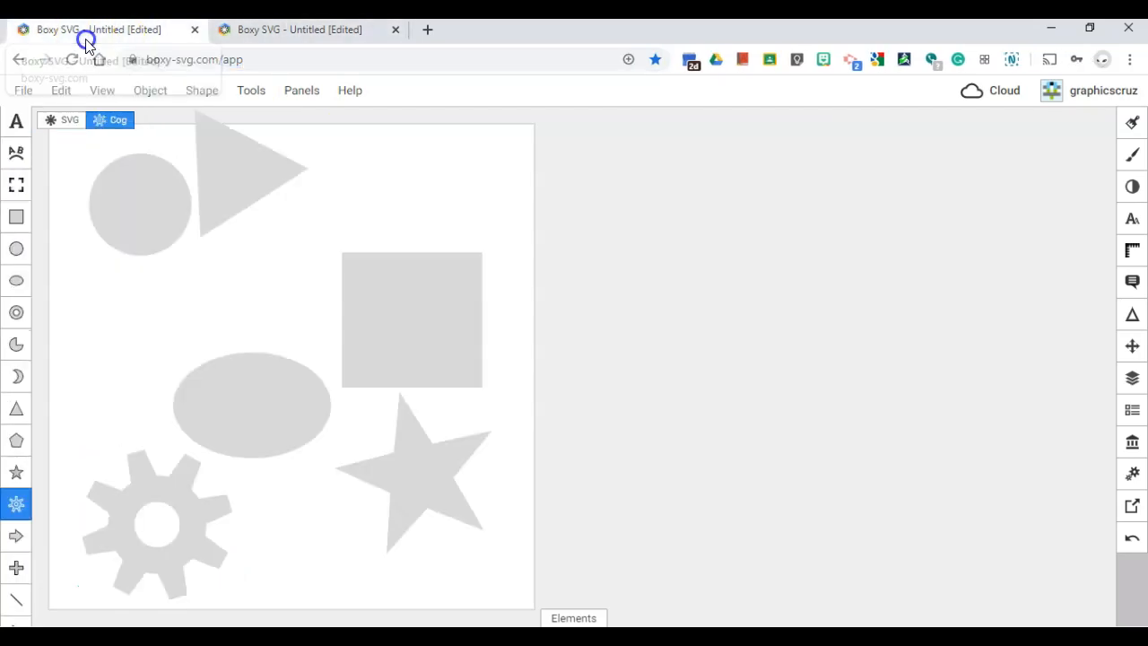
Arrange the circle, triangle and rectangle with the Transform tool in a spaced row along the page's upper edge.
scroll(16, 256, "up", 1)
scroll(15, 257, "down", 2)
scroll(16, 254, "up", 3)
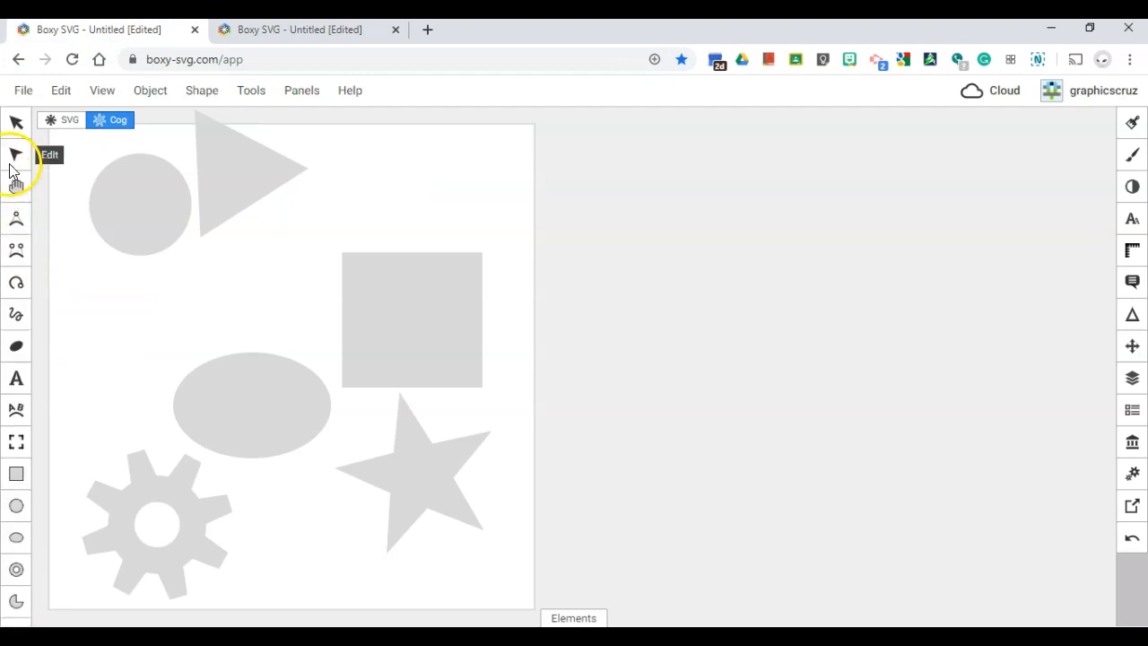
left_click(15, 126)
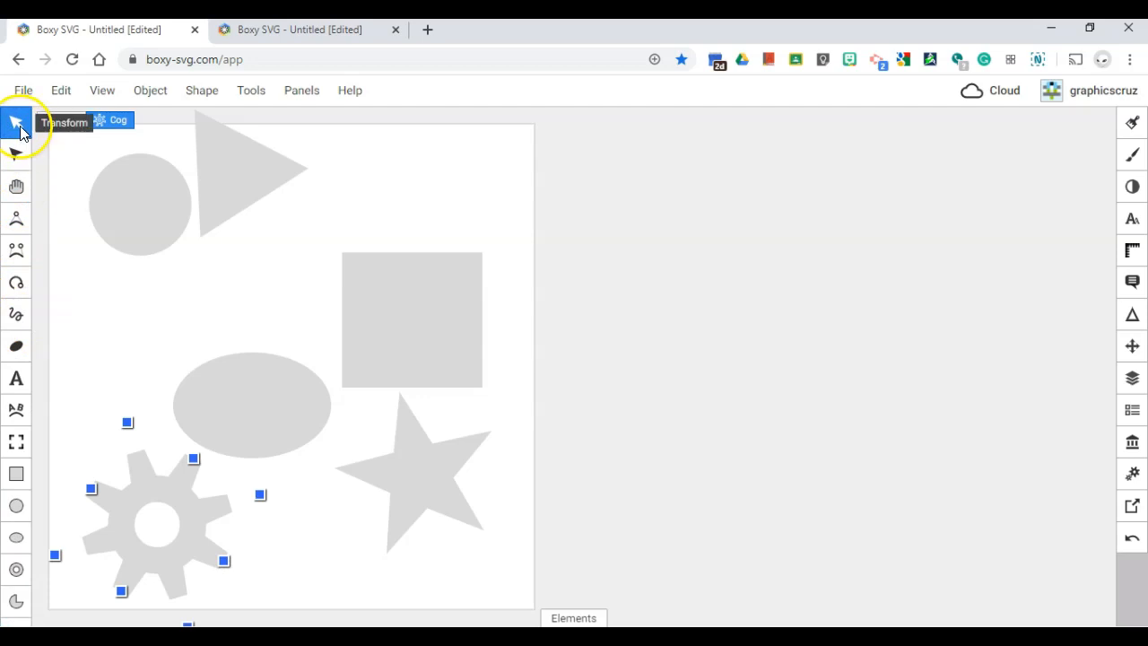
left_click(152, 228)
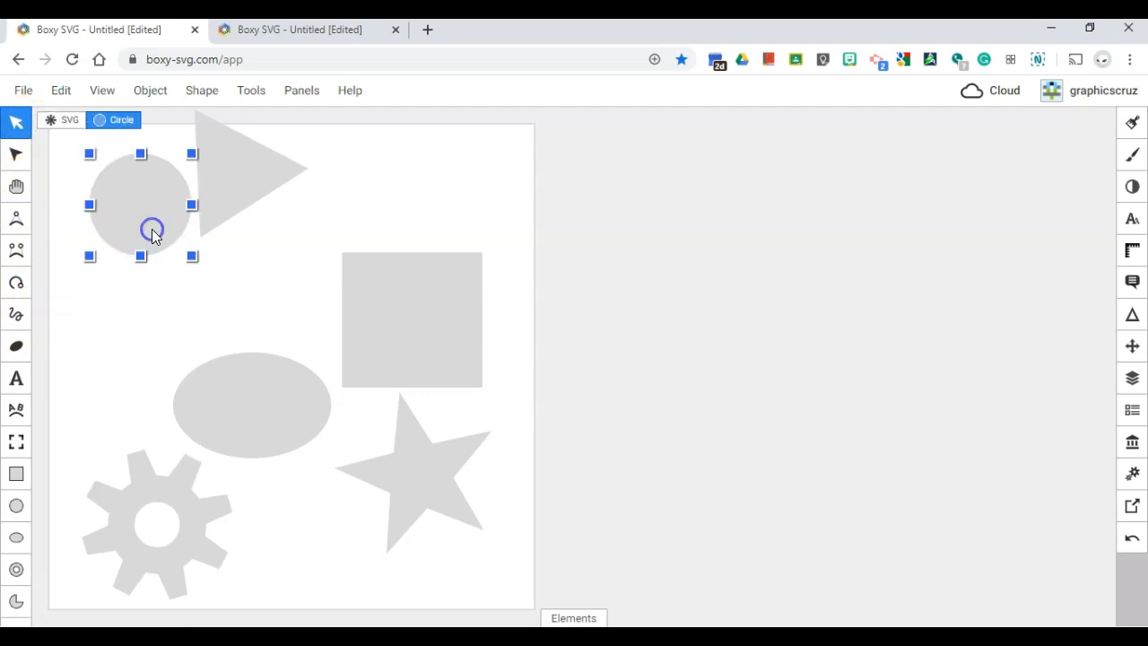
left_click(255, 204)
left_click(418, 313)
left_click_drag(418, 313, 401, 257)
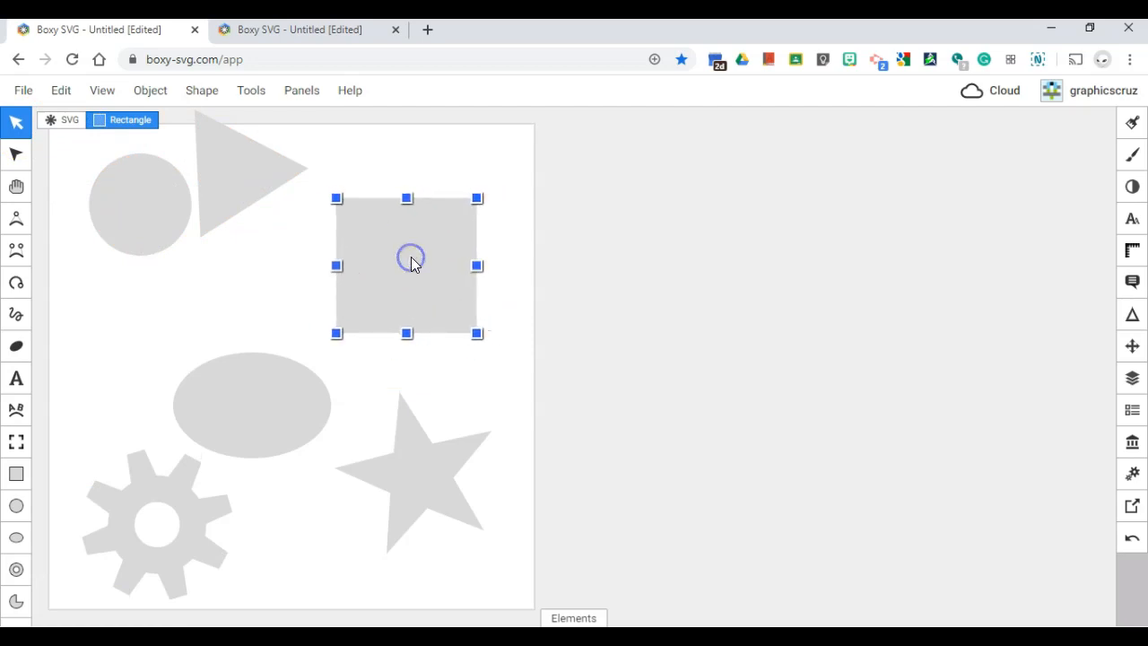
left_click(178, 205)
left_click_drag(178, 204, 156, 191)
left_click_drag(225, 189, 243, 221)
left_click_drag(392, 263, 432, 196)
left_click_drag(266, 236, 279, 241)
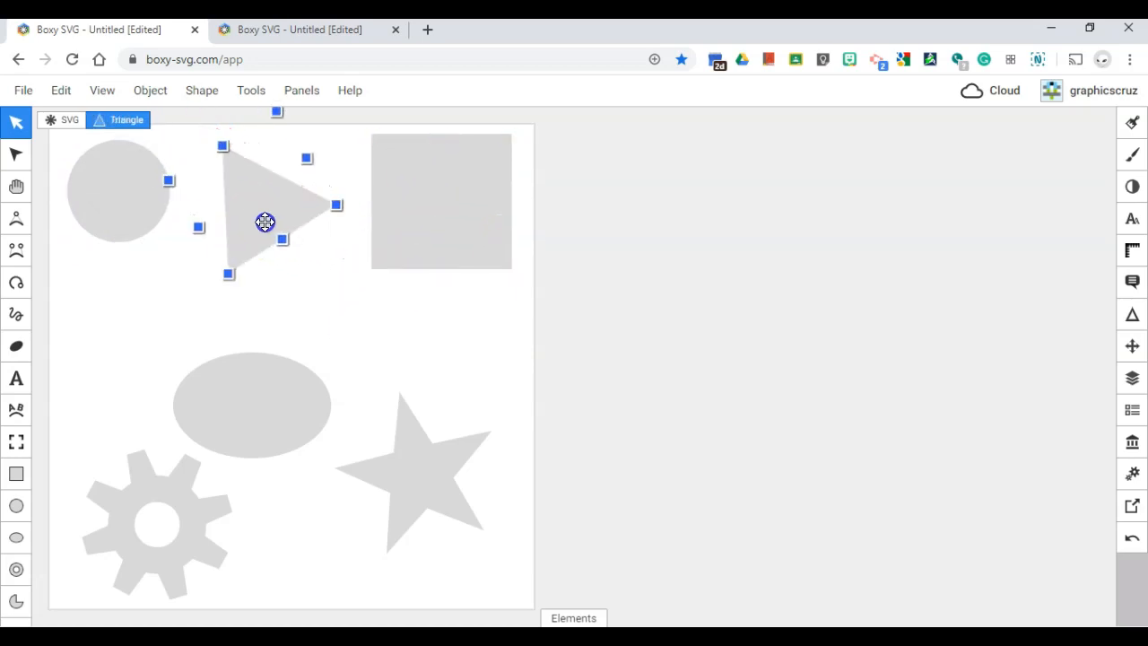
Move the ellipse and star into a row beneath the upper shapes, and shift the cog slightly up and right.
left_click_drag(249, 417, 153, 380)
left_click_drag(428, 494, 325, 395)
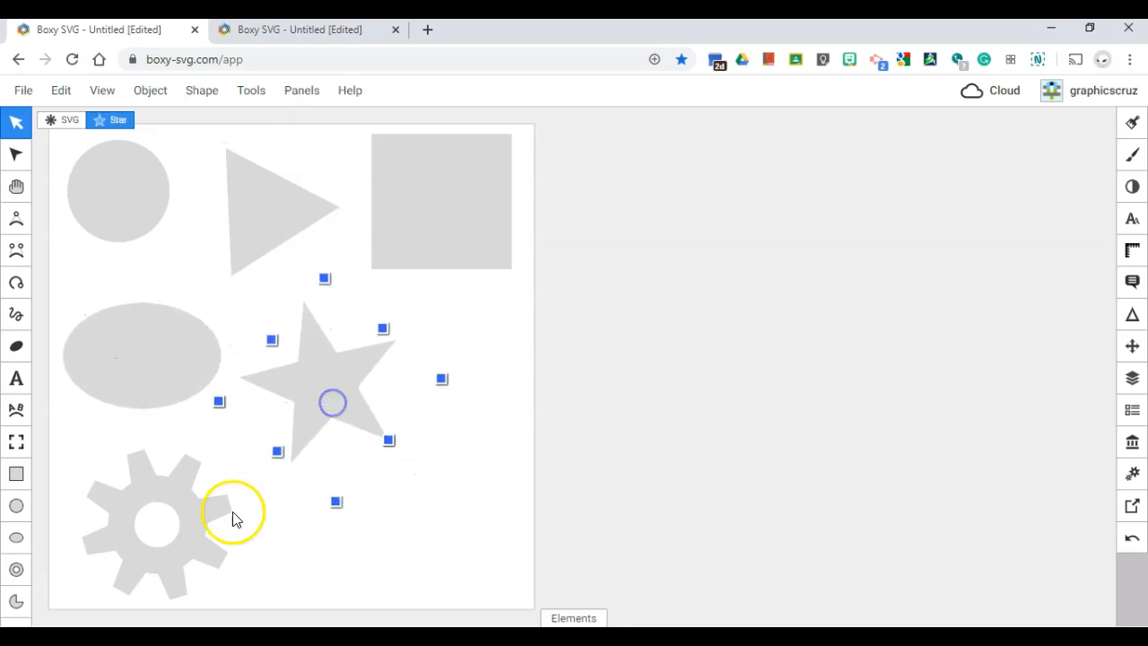
left_click_drag(200, 521, 233, 512)
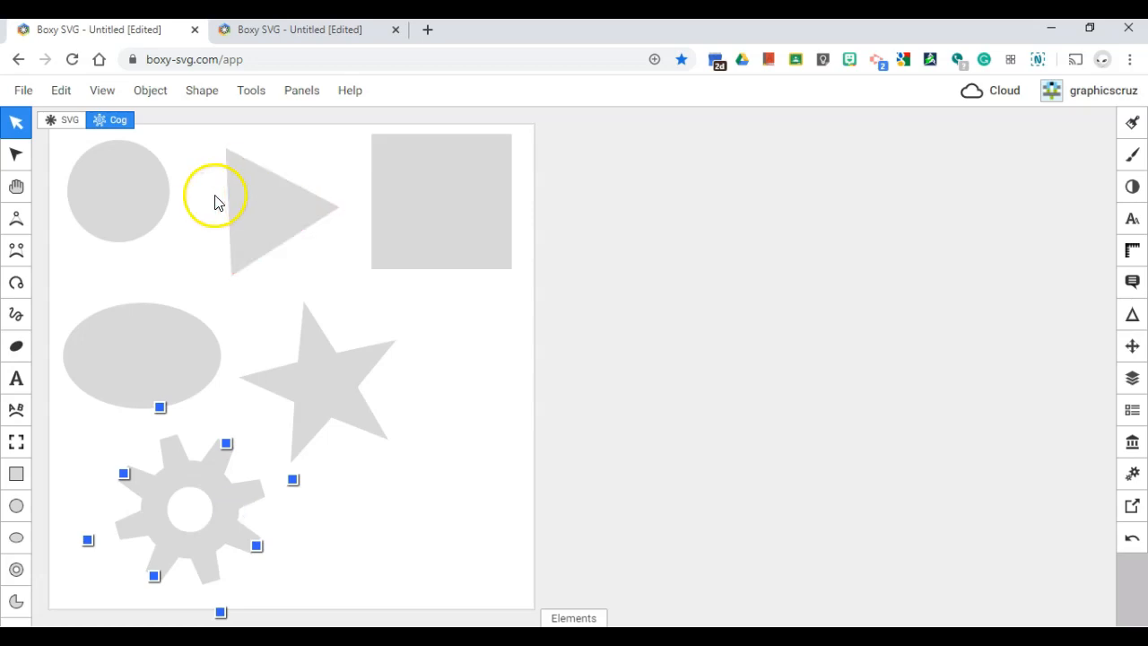
Enlarge the circle toward its lower right, tilt it slightly counter-clockwise and adjust its height with the corner handle.
left_click(107, 199)
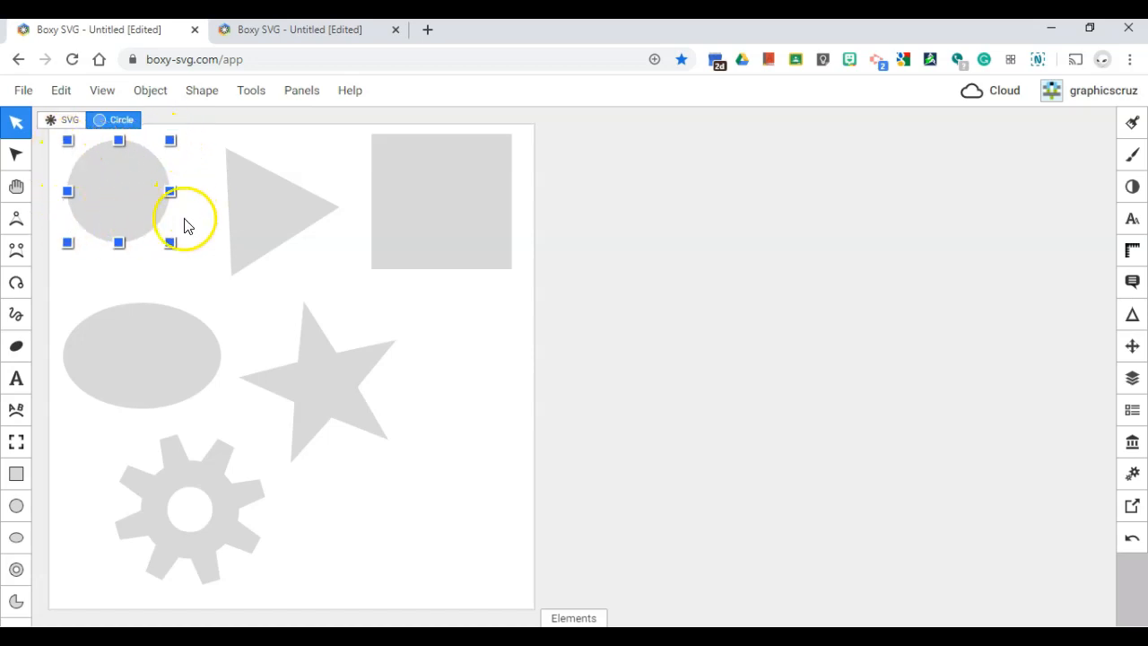
left_click_drag(170, 248, 196, 277)
left_click(151, 199)
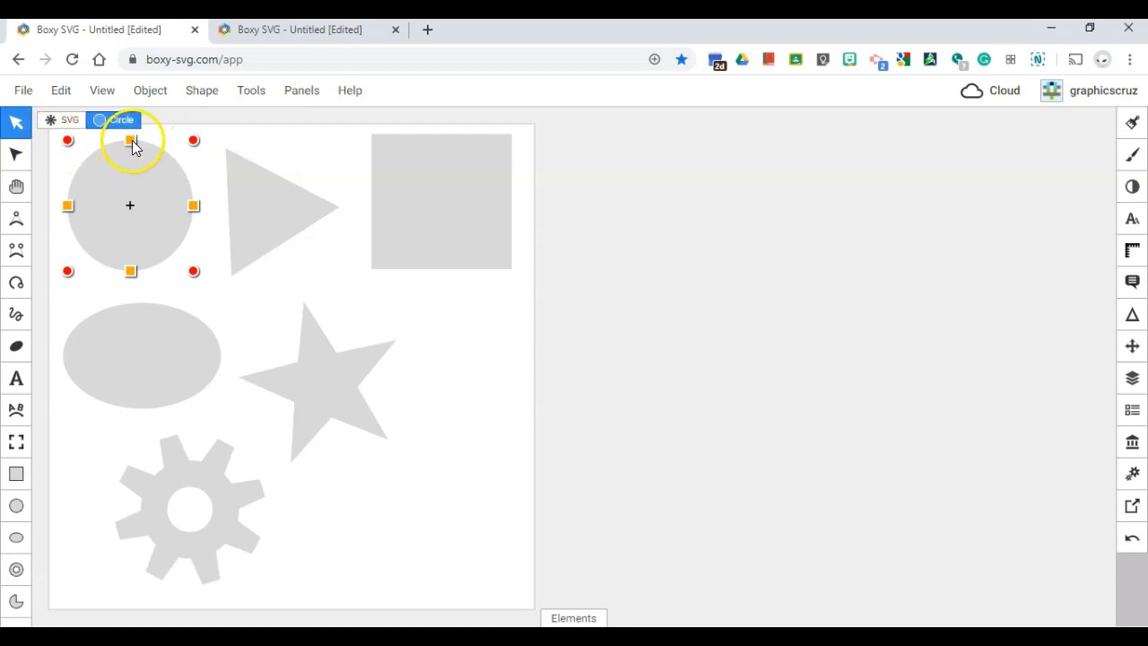
mouse_move(194, 144)
left_mouse_down()
mouse_move(218, 158)
mouse_move(216, 251)
mouse_move(206, 159)
mouse_move(187, 134)
left_mouse_up()
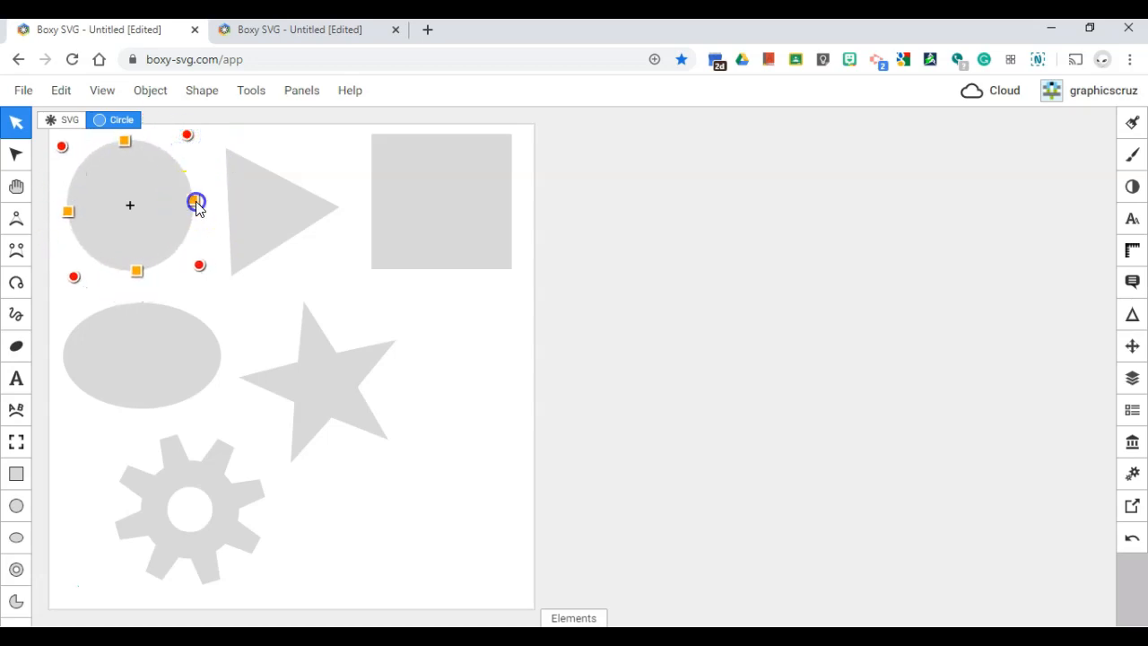
mouse_move(172, 203)
left_mouse_down()
mouse_move(181, 222)
mouse_move(186, 208)
left_mouse_up()
left_click(175, 204)
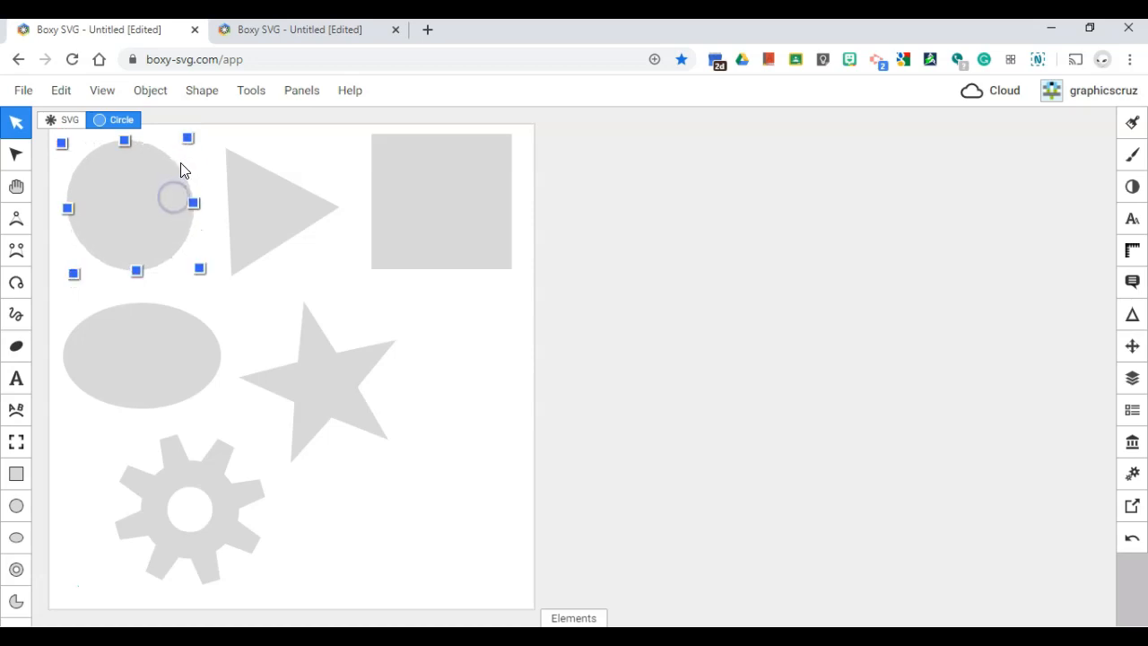
mouse_move(188, 140)
left_mouse_down()
mouse_move(181, 157)
mouse_move(192, 141)
mouse_move(191, 153)
left_mouse_up()
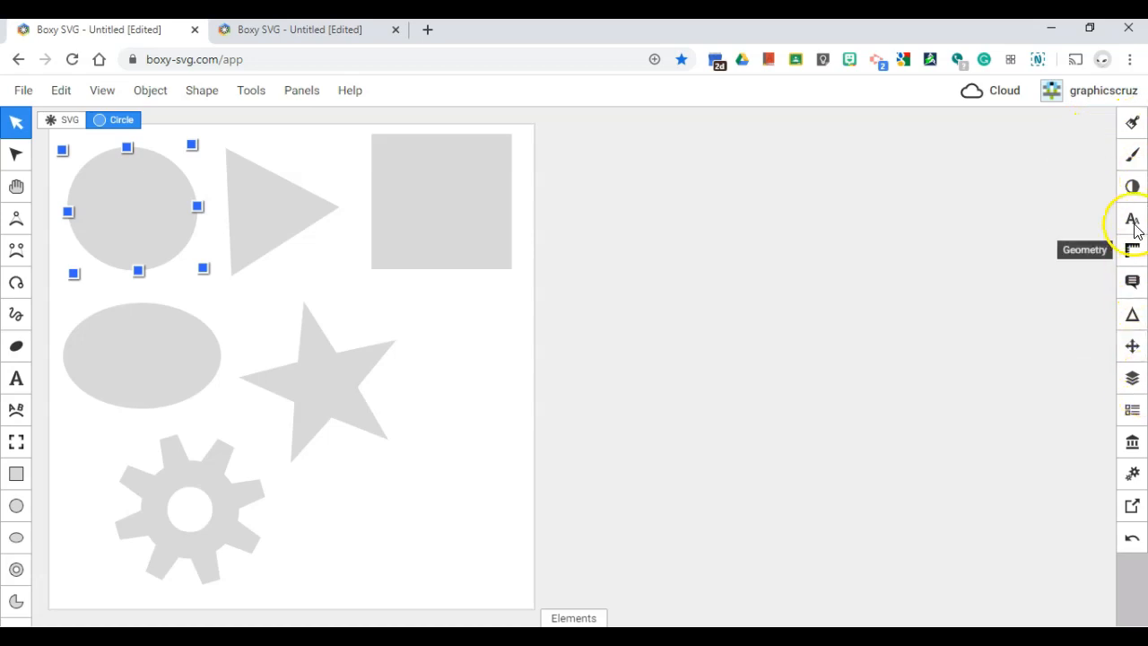
Fill the circle with the solid blue colour #0040ff.
left_click(1134, 122)
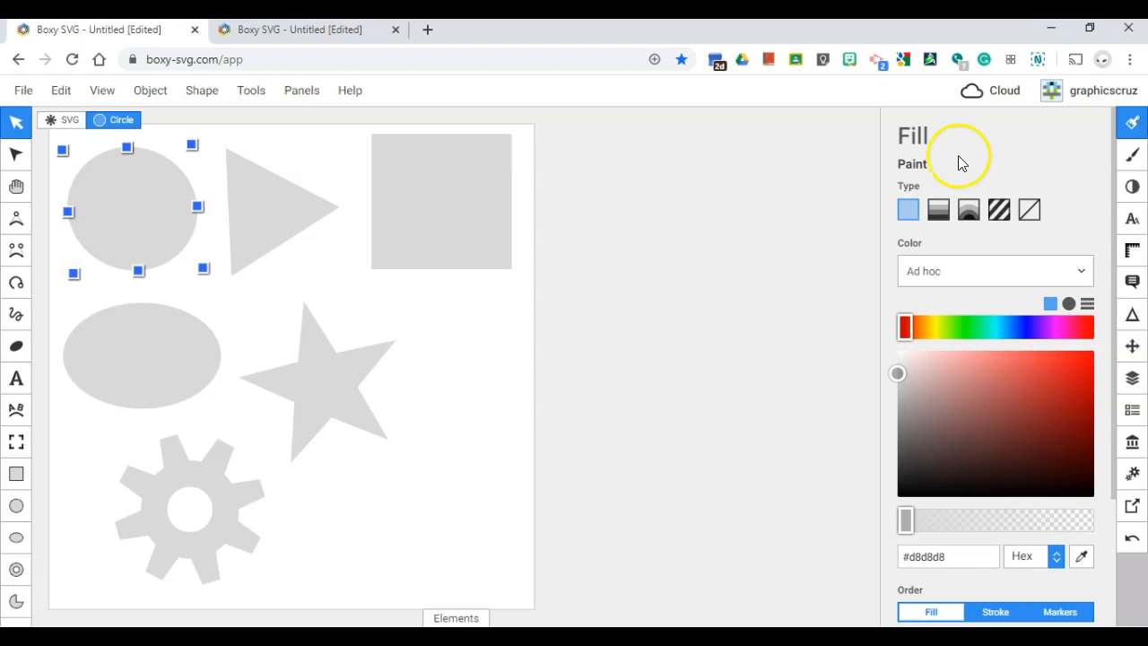
left_click(907, 210)
left_click(908, 208)
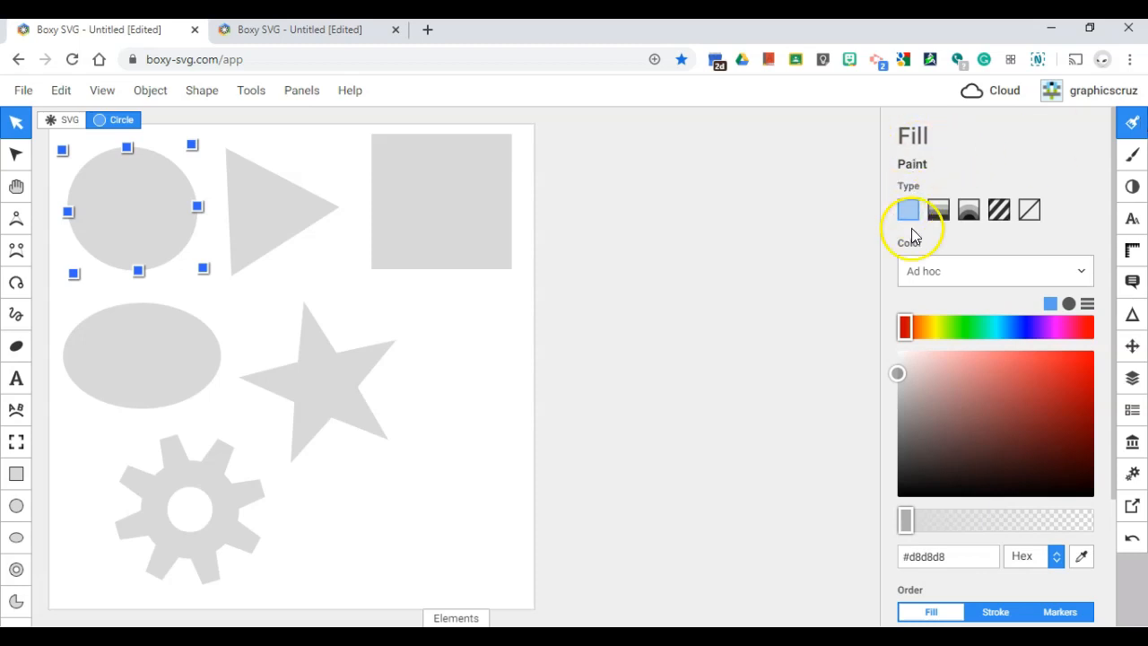
left_click(964, 369)
left_click(1054, 377)
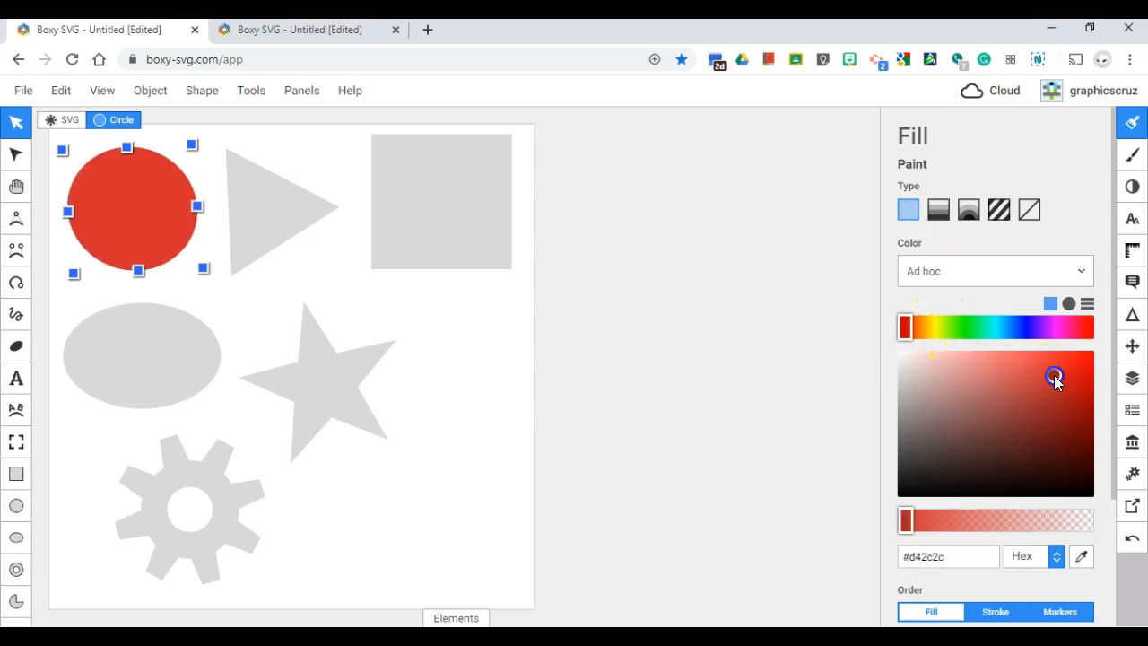
left_click_drag(1081, 366, 1110, 354)
left_click_drag(912, 334, 1019, 333)
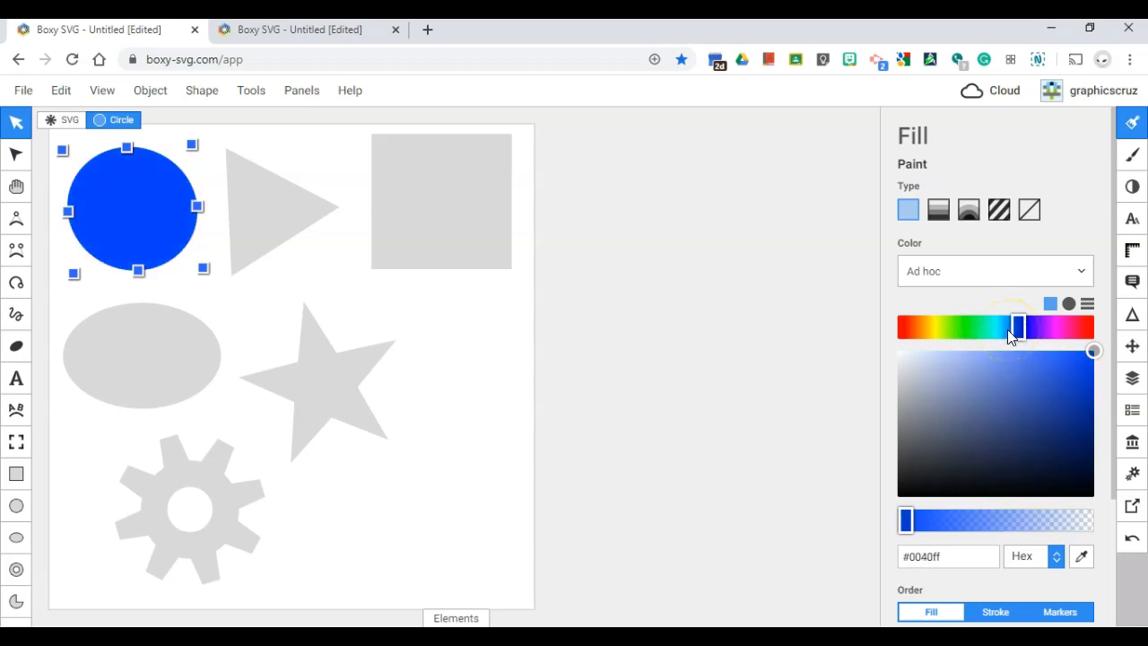
Place Stroke before Fill in the circle's paint order and darken its blue fill to #003ae6.
scroll(994, 451, "down", 2)
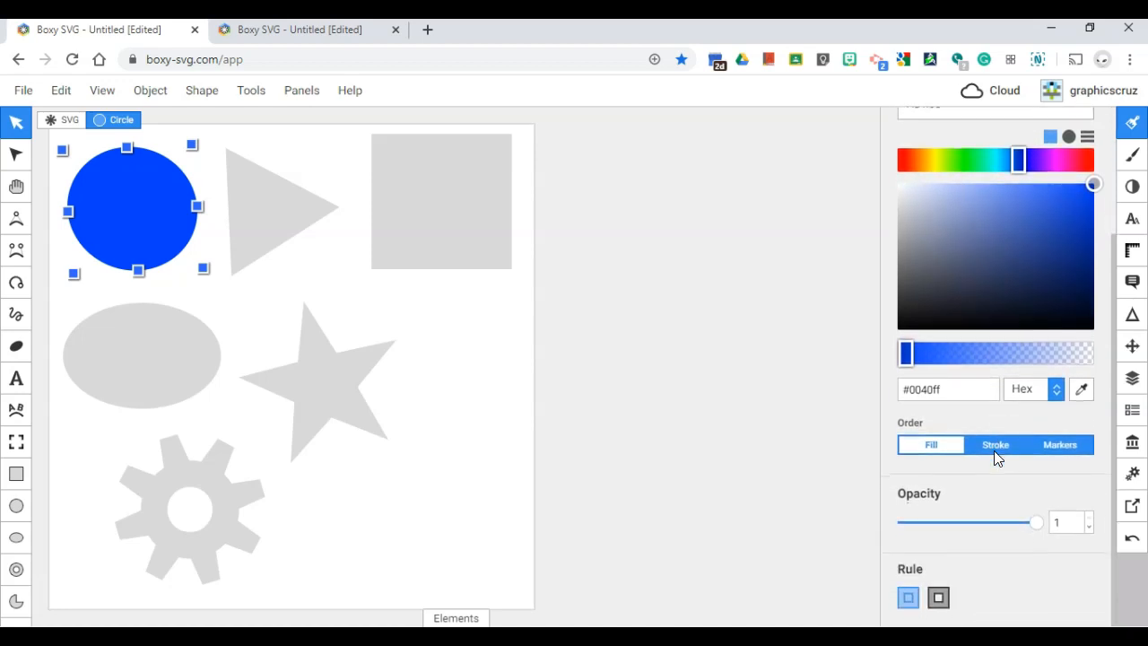
left_click(1000, 446)
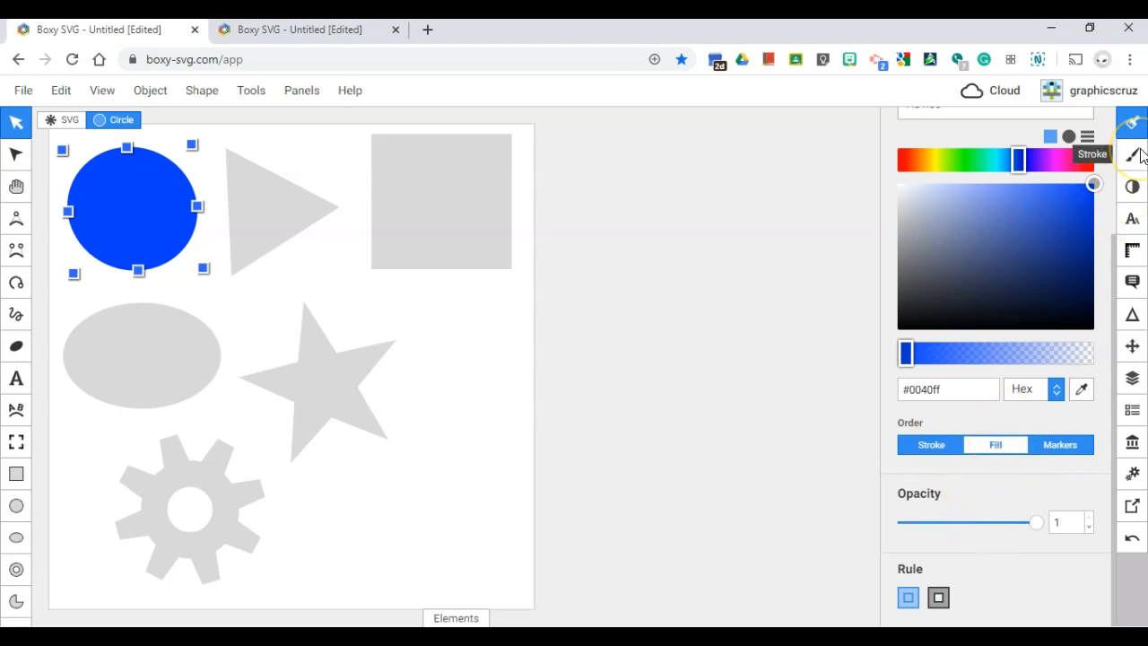
left_click_drag(1028, 257, 1115, 196)
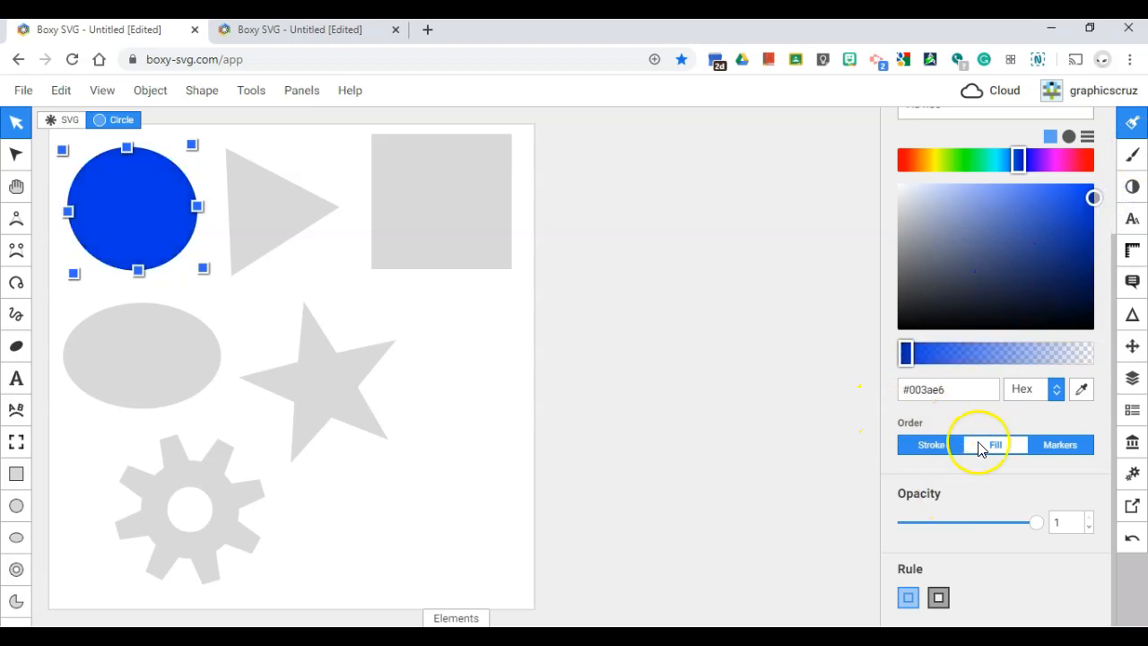
Give the circle a solid black (#000000) outline with a stroke width of 17.
left_click(1135, 156)
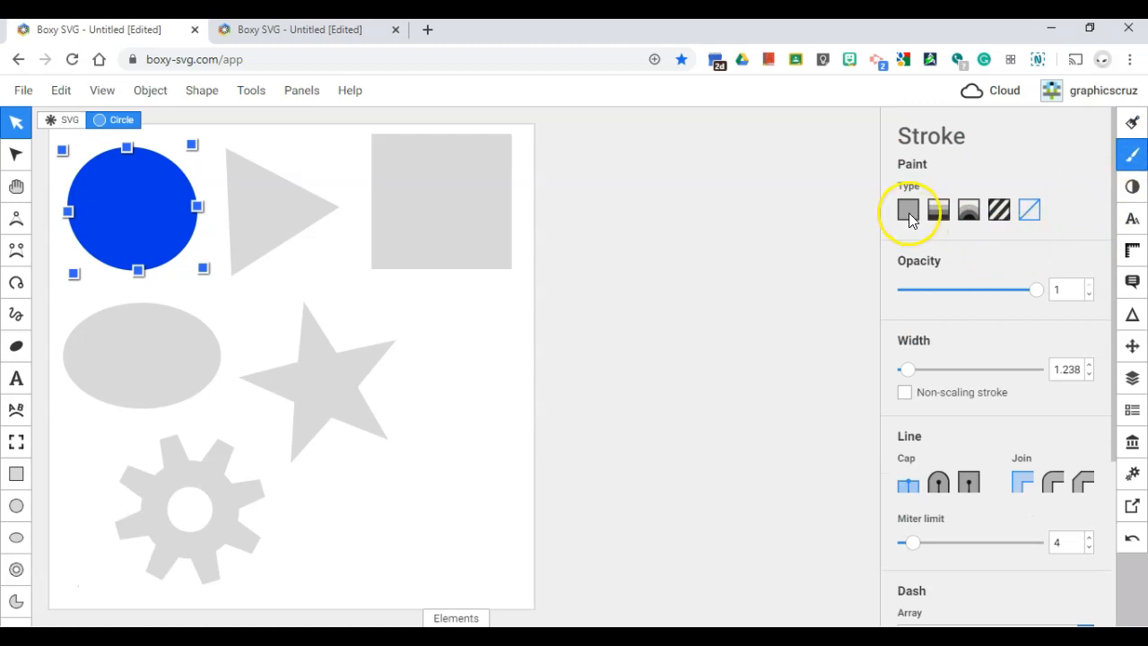
left_click(909, 211)
left_click_drag(931, 337, 892, 326)
left_click(1040, 415)
mouse_move(1056, 428)
left_mouse_down()
mouse_move(1102, 476)
mouse_move(1103, 522)
left_mouse_up()
scroll(1056, 409, "down", 4)
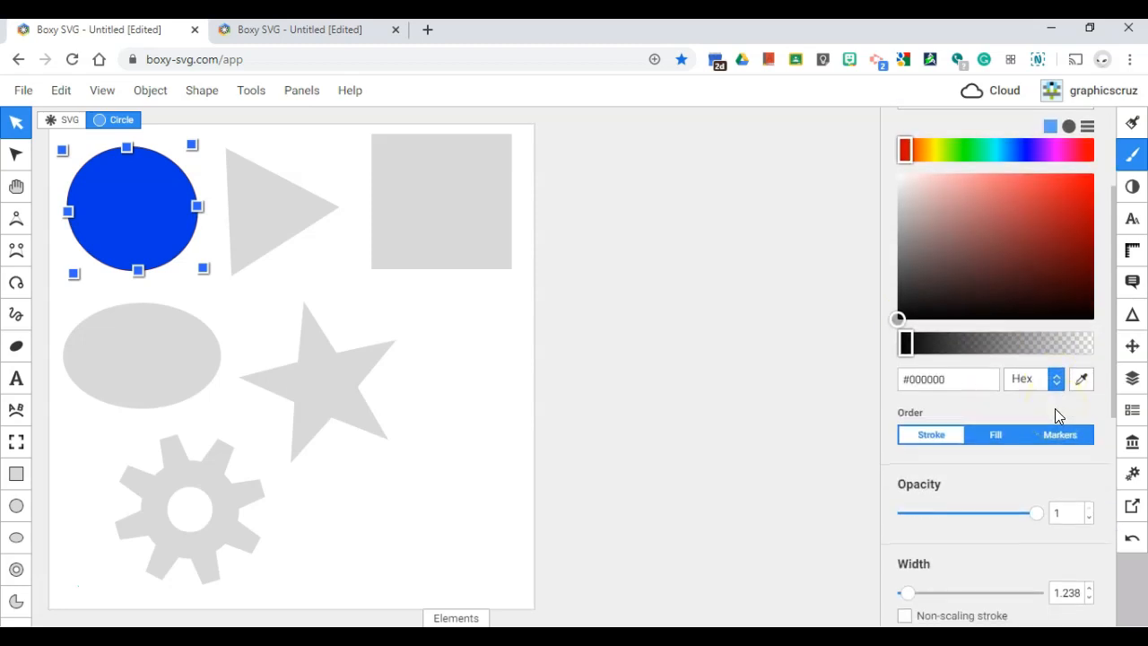
scroll(1018, 437, "down", 1)
left_click_drag(909, 339, 949, 339)
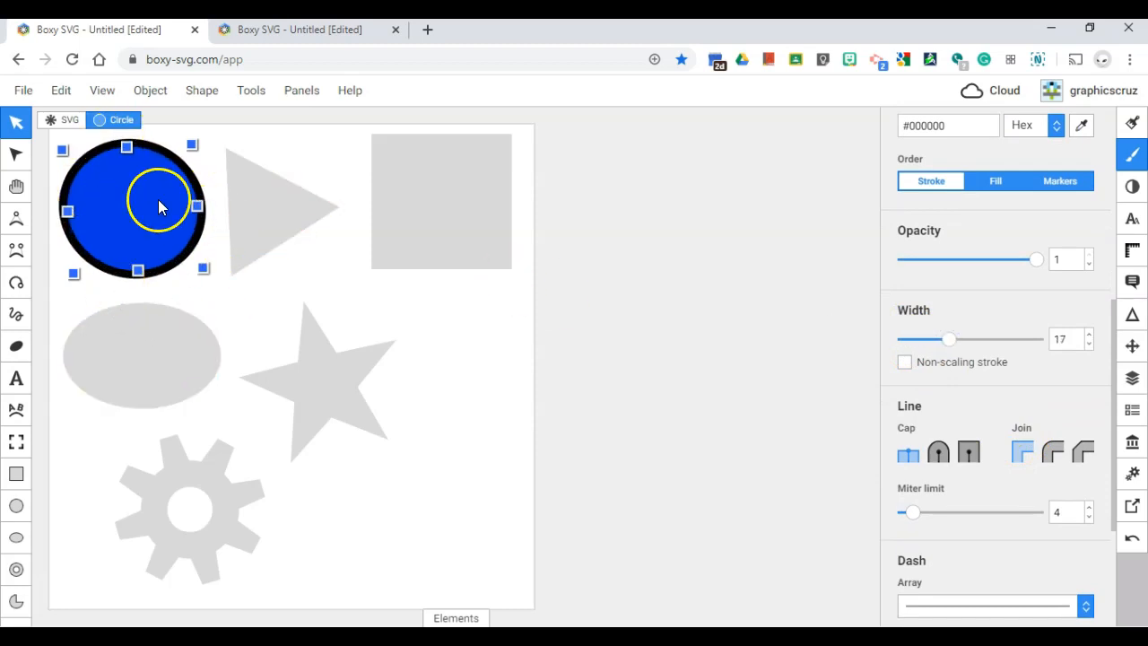
scroll(1017, 258, "up", 4)
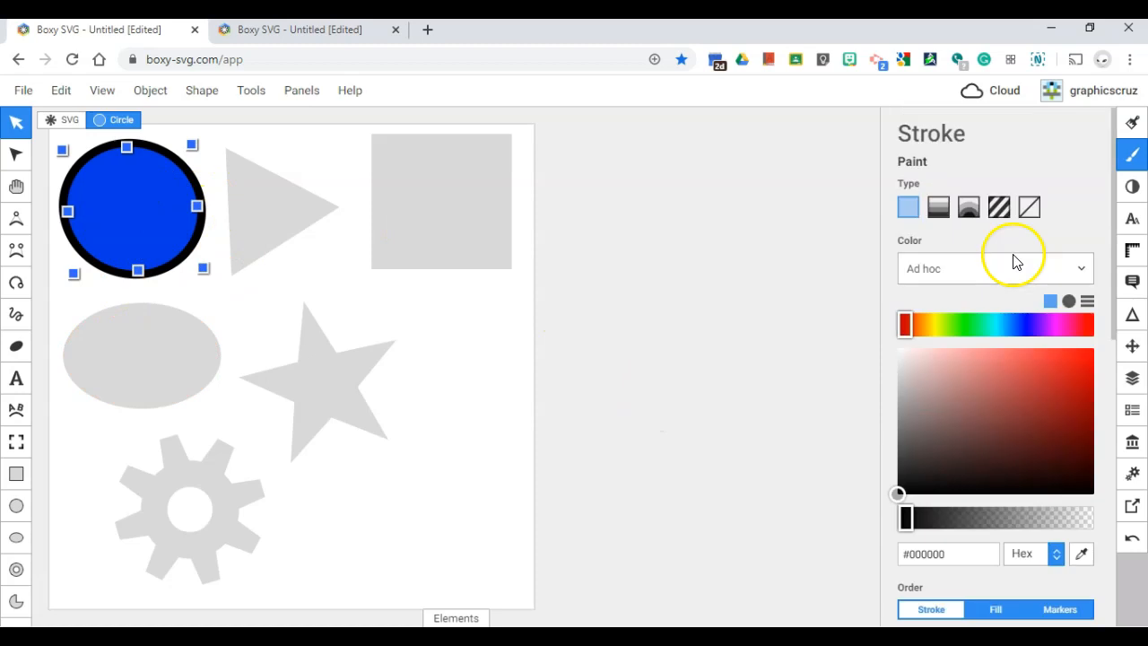
left_click(1130, 122)
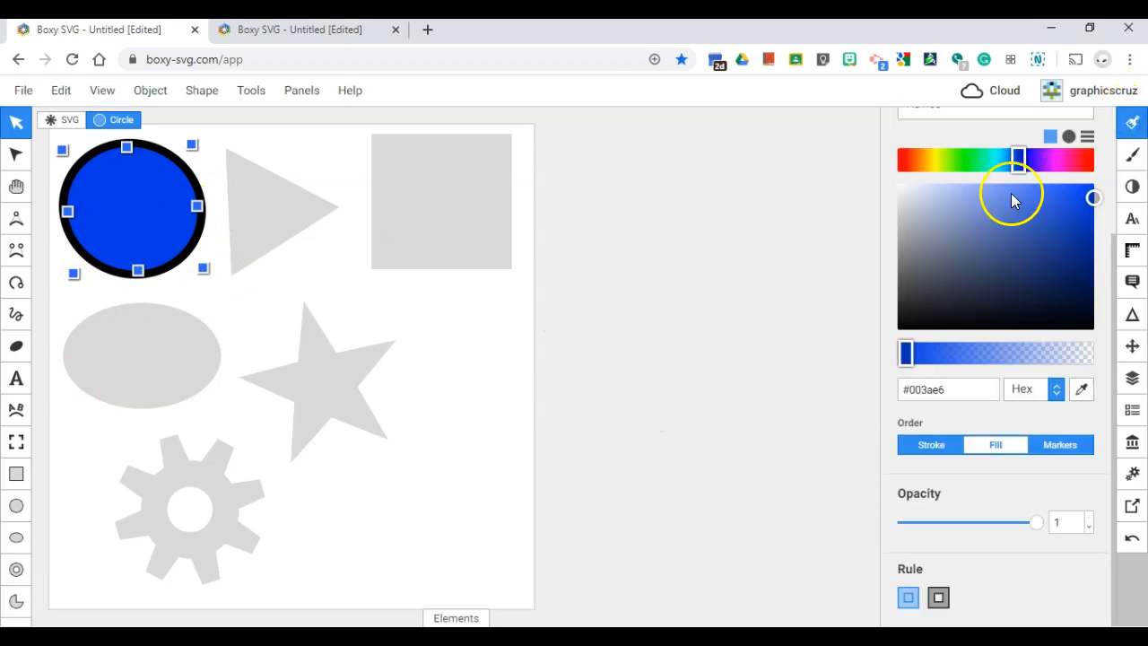
scroll(1012, 187, "up", 3)
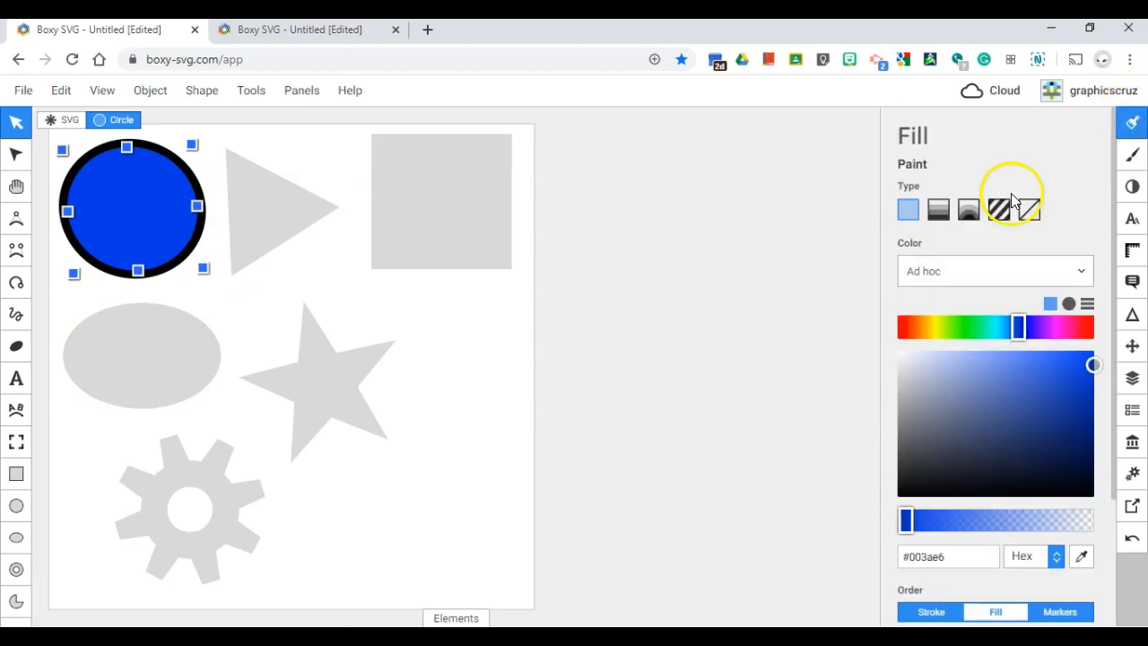
left_click(1133, 153)
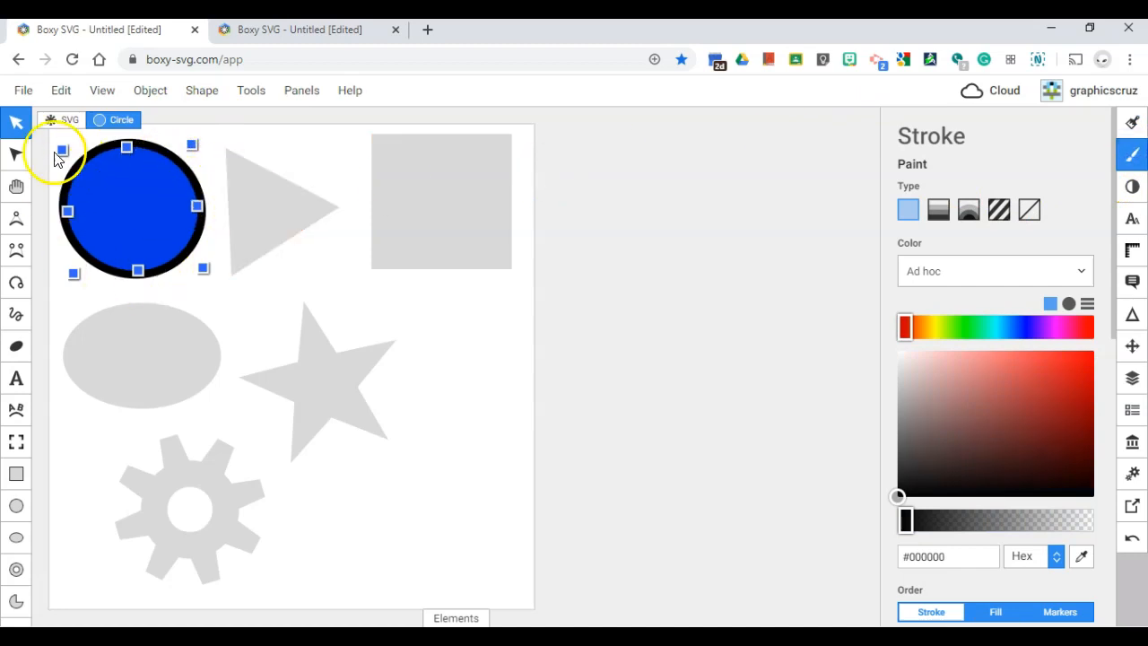
Fill the triangle with the solid orange colour #ff9d00.
left_click(269, 190)
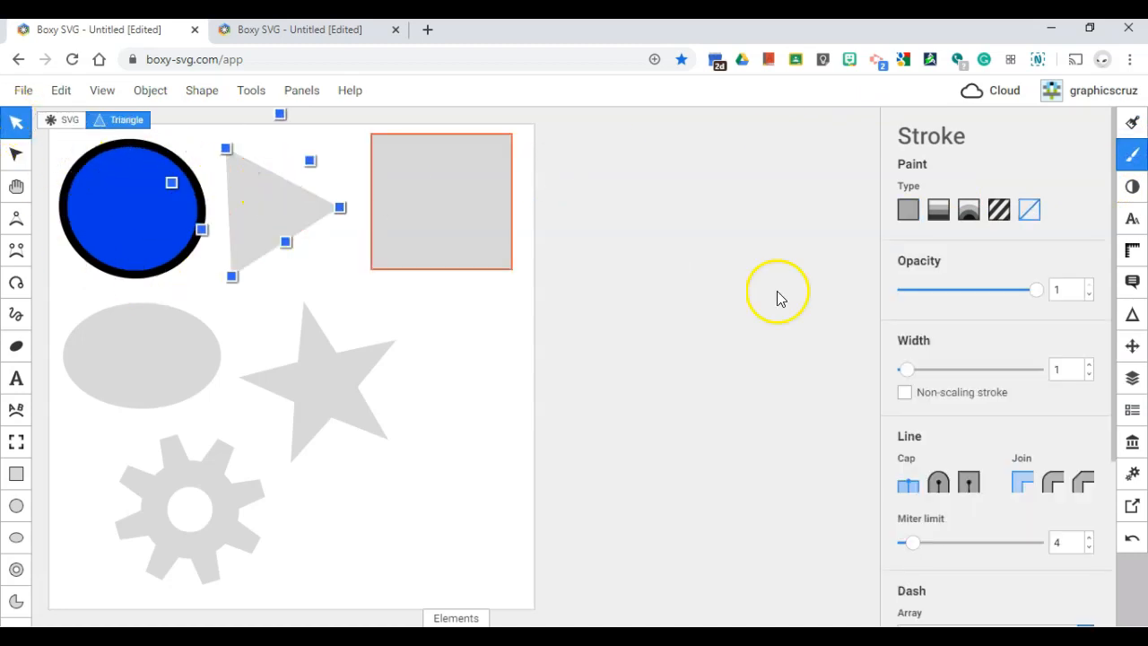
left_click(1133, 132)
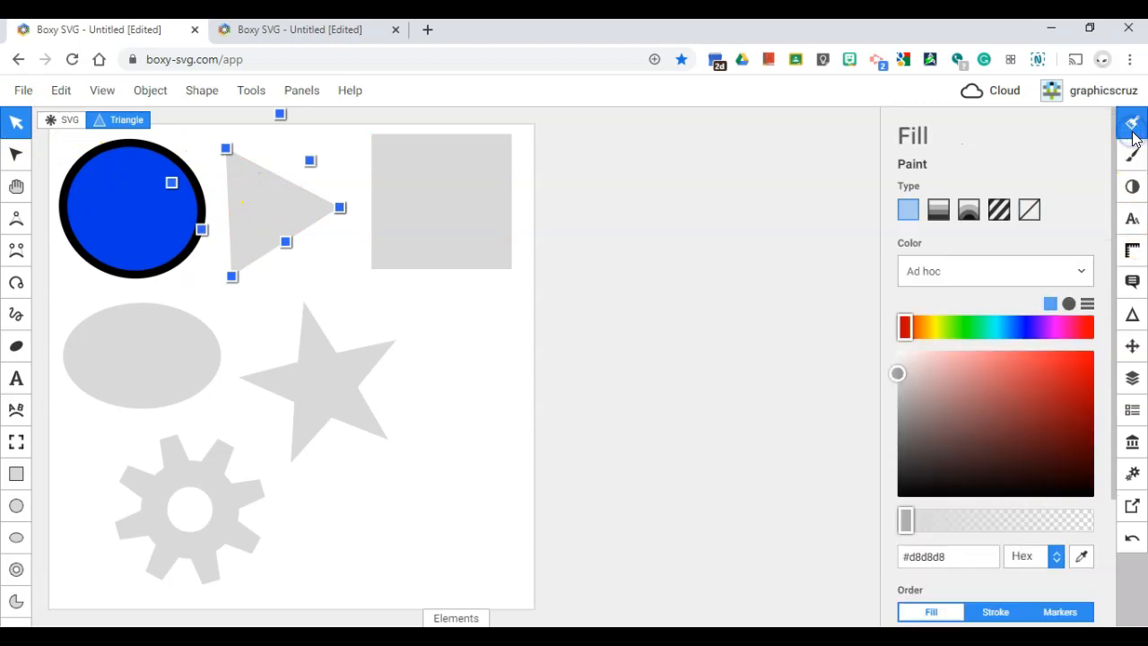
left_click(1134, 127)
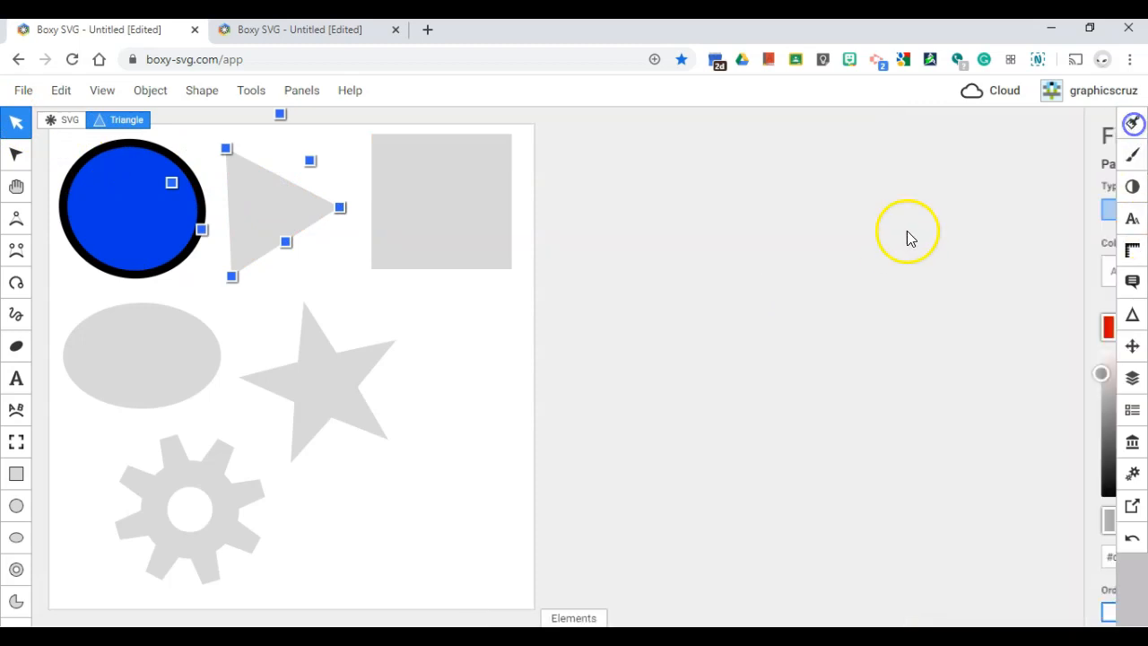
left_click(1131, 124)
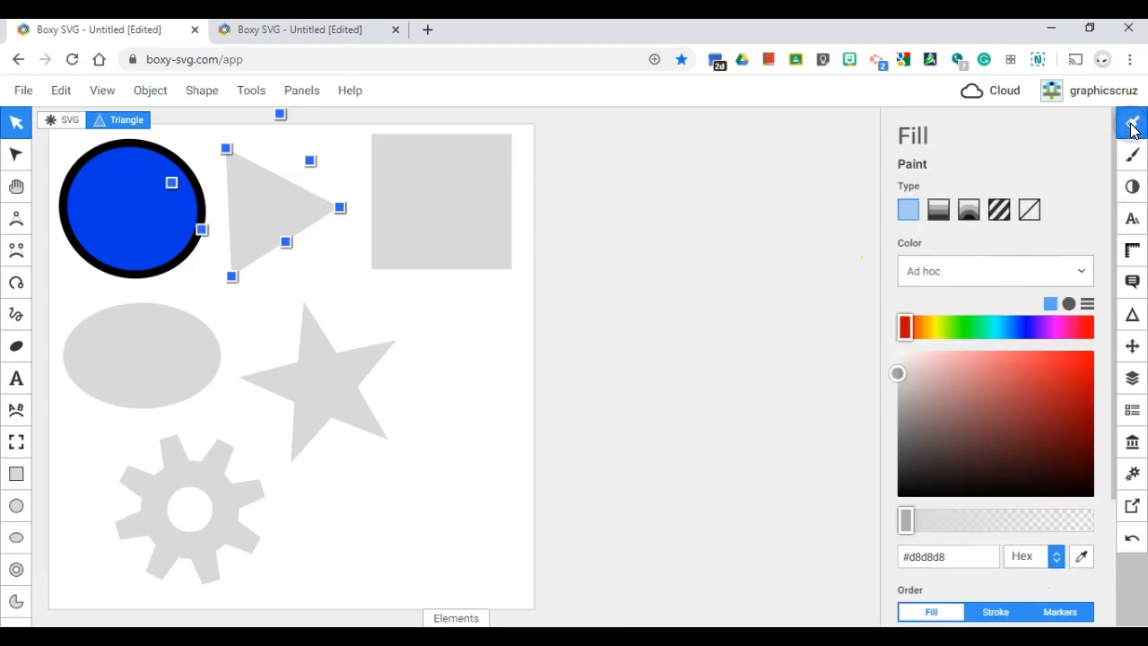
left_click_drag(908, 326, 932, 328)
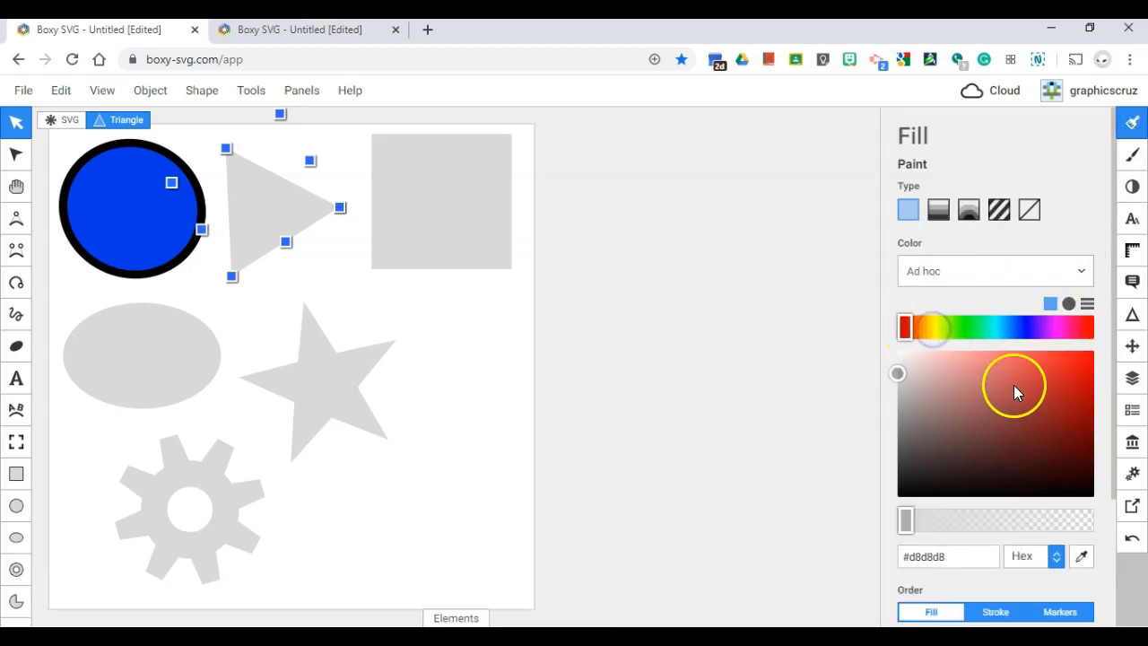
left_click_drag(1013, 385, 1105, 344)
left_click(924, 326)
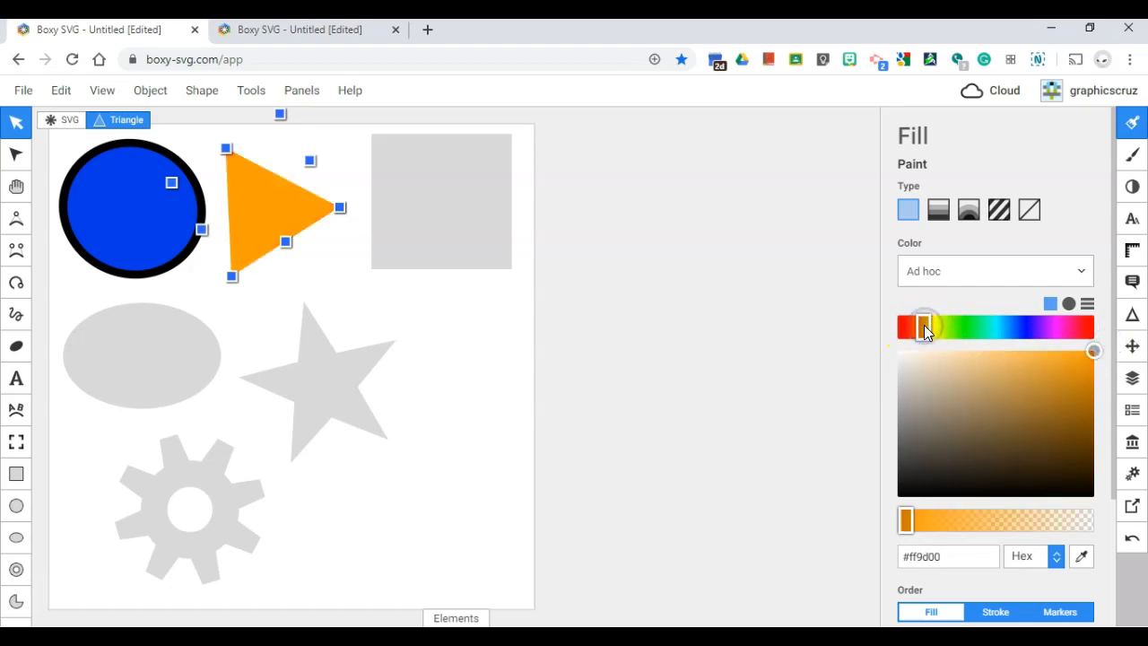
Give the triangle a solid black (#000000) outline with a stroke width of 10.
left_click(1132, 154)
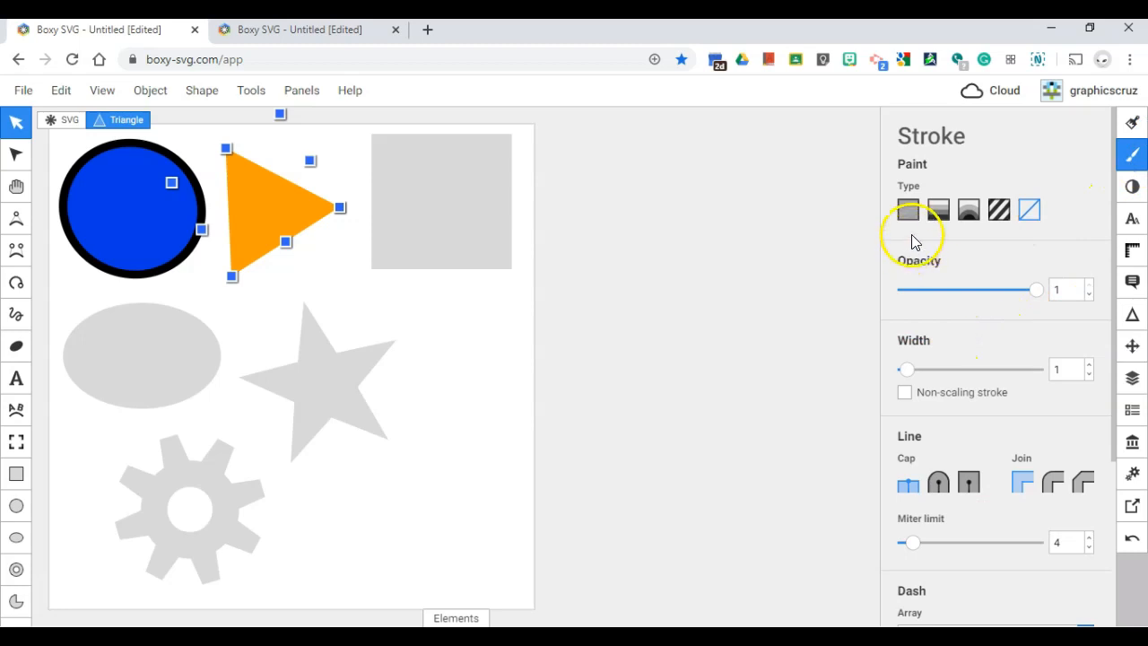
left_click(912, 218)
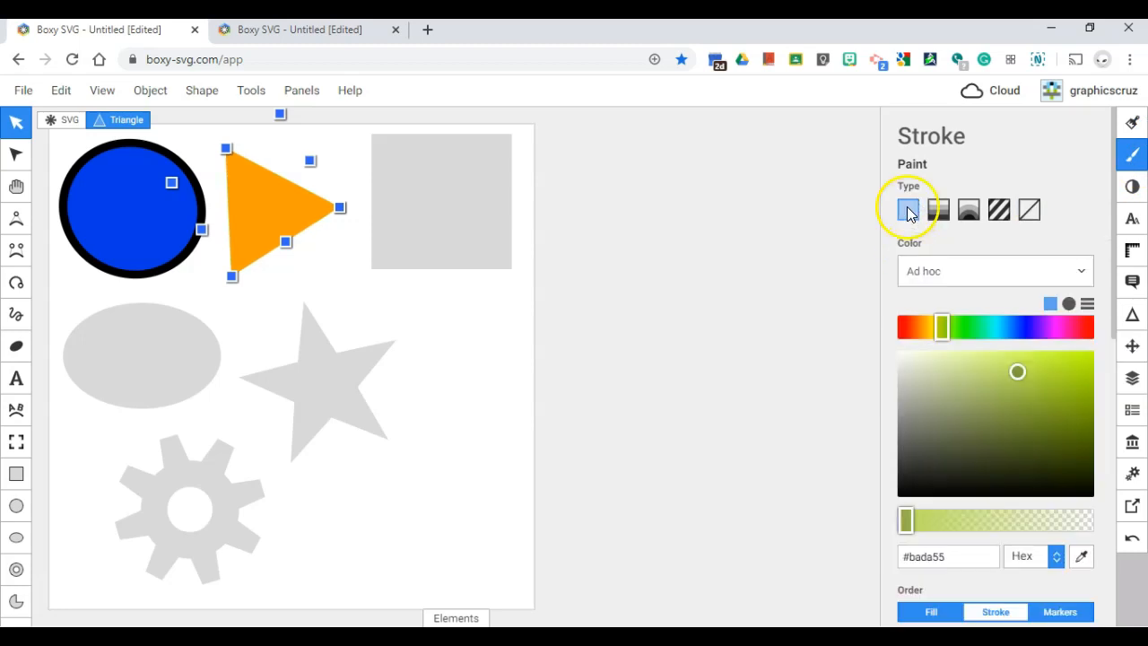
scroll(948, 399, "down", 1)
left_click(1020, 356)
left_click_drag(1020, 352, 1101, 498)
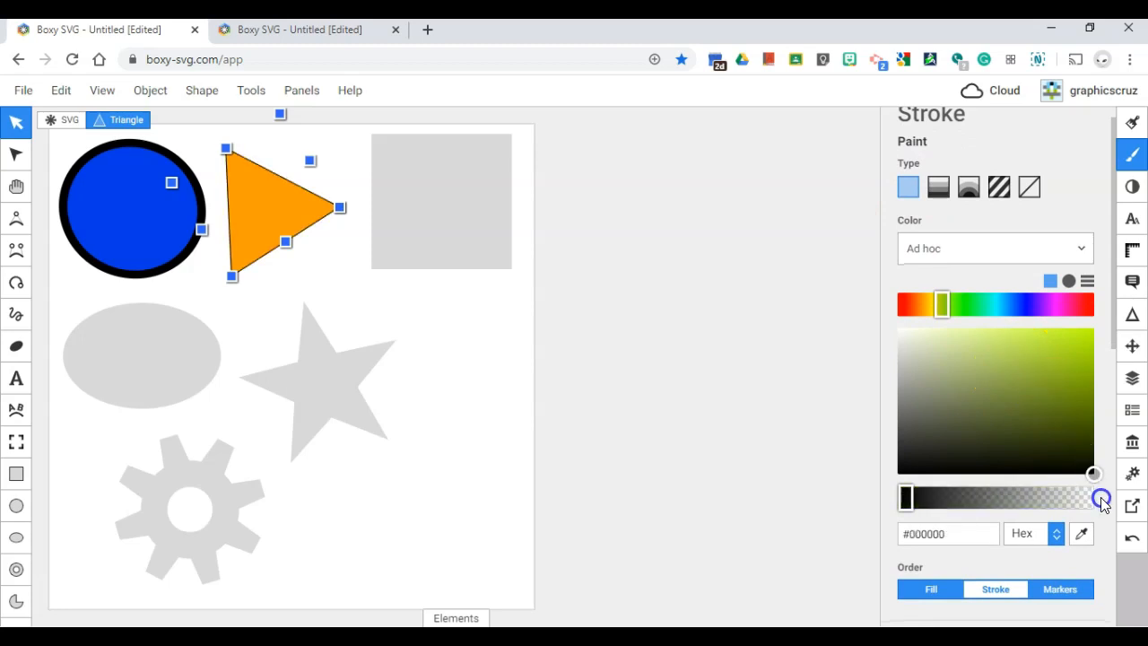
left_click_drag(1077, 445, 1098, 483)
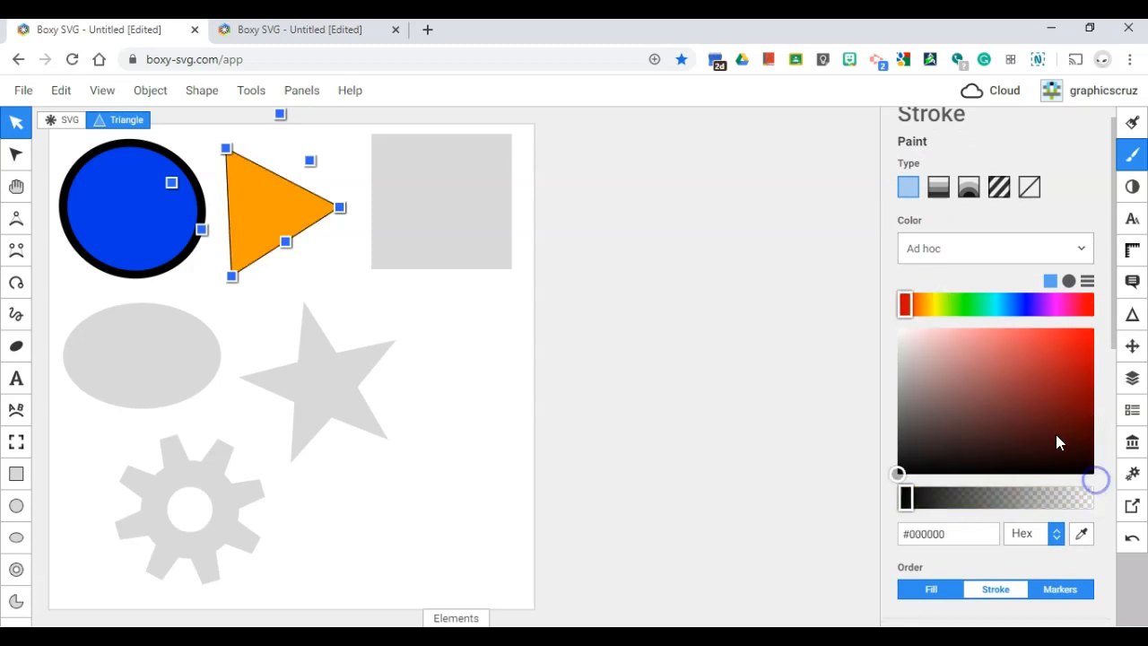
scroll(1050, 429, "down", 5)
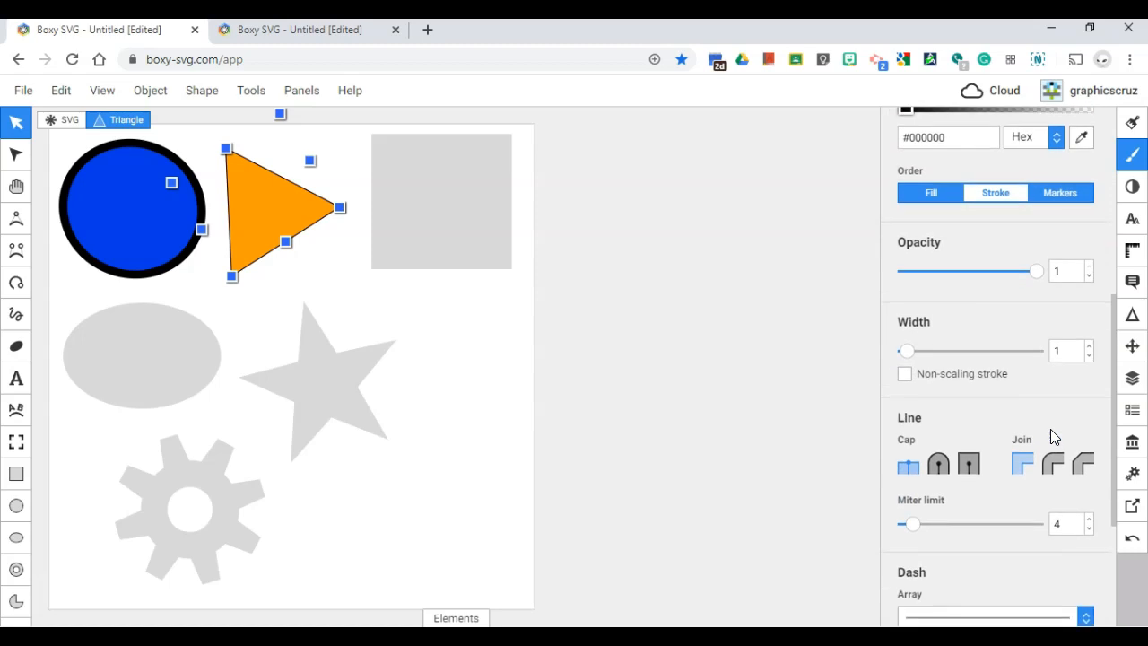
left_click(1076, 347)
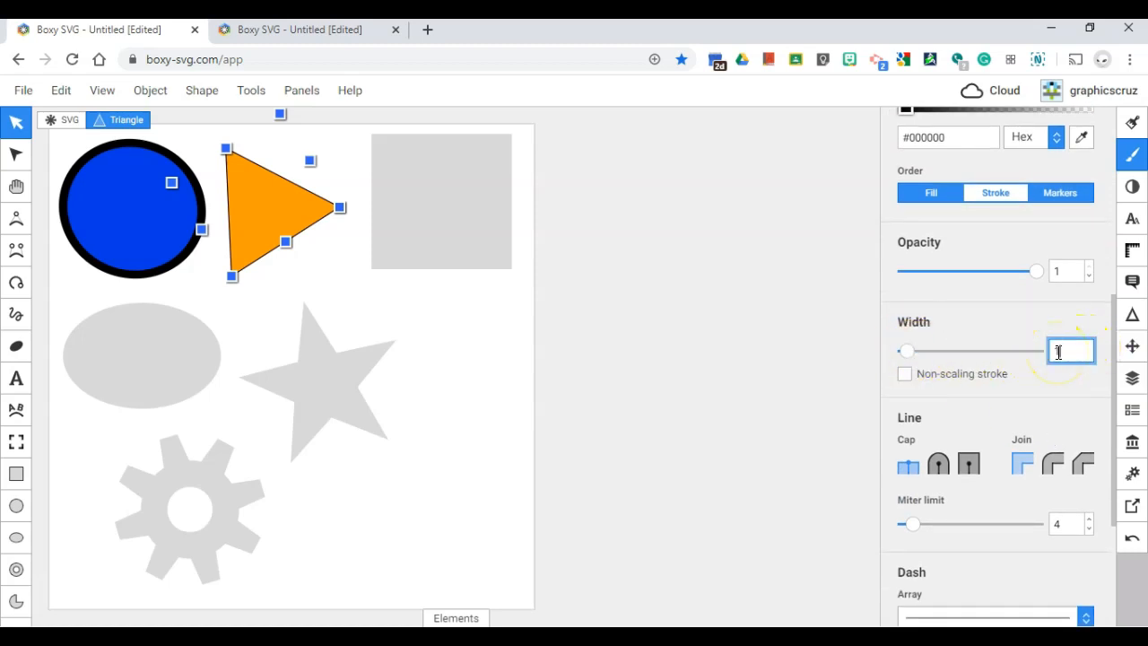
type("10")
left_click(846, 288)
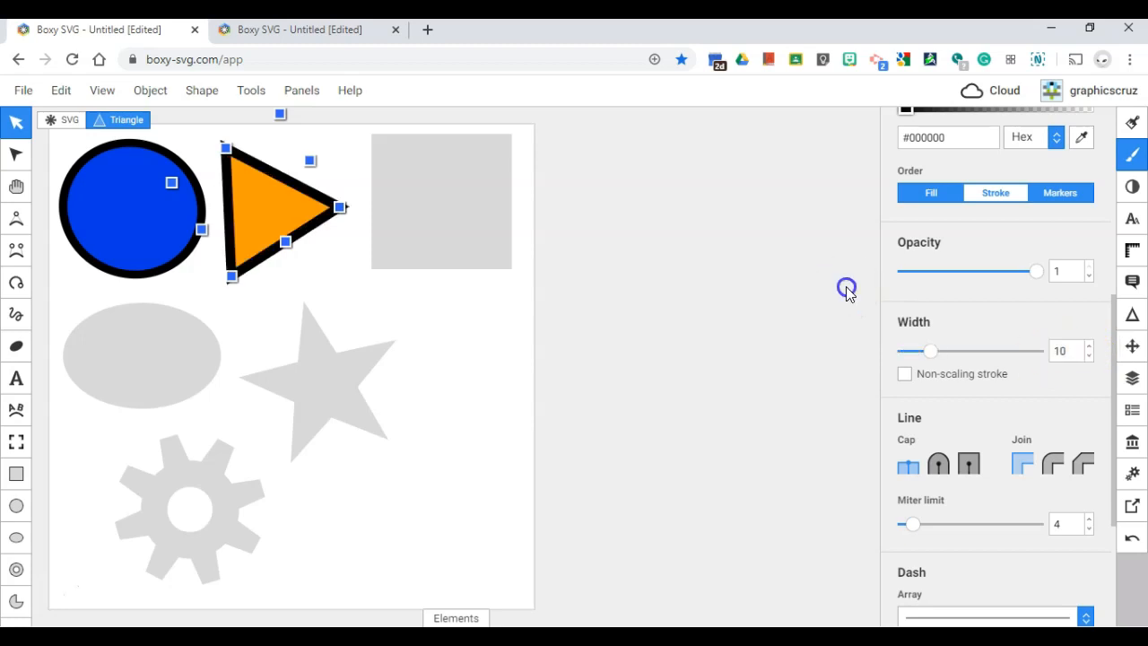
Check the list of learning objectives in the other drawing, return to the shapes drawing and clear the rectangle selection.
left_click(436, 243)
left_click(309, 30)
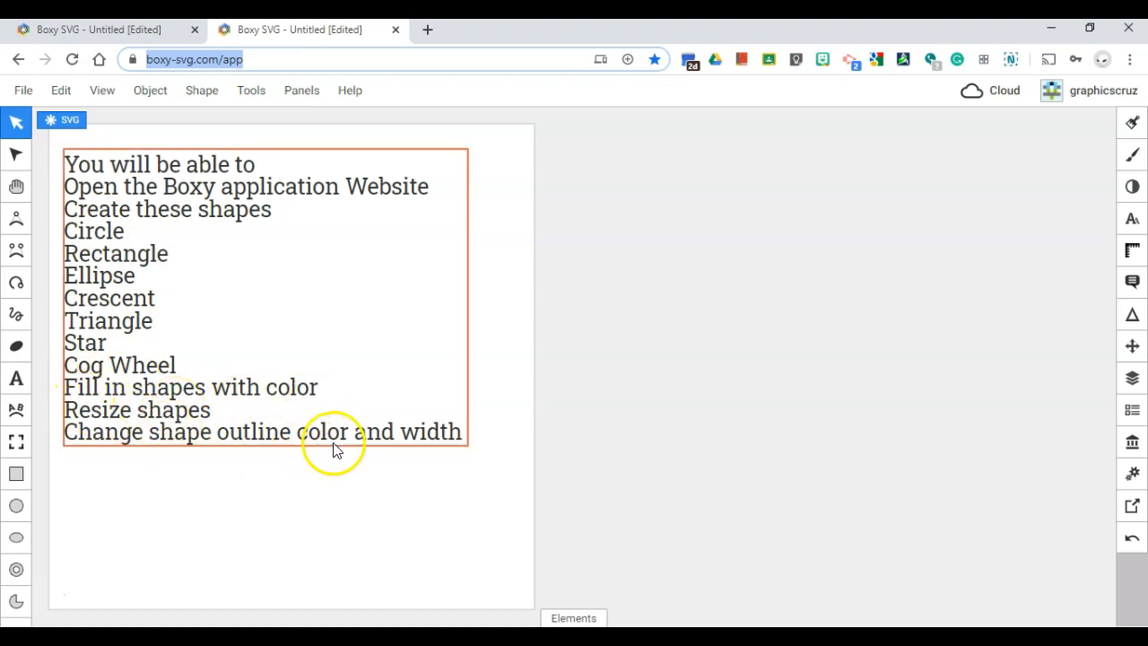
left_click(99, 30)
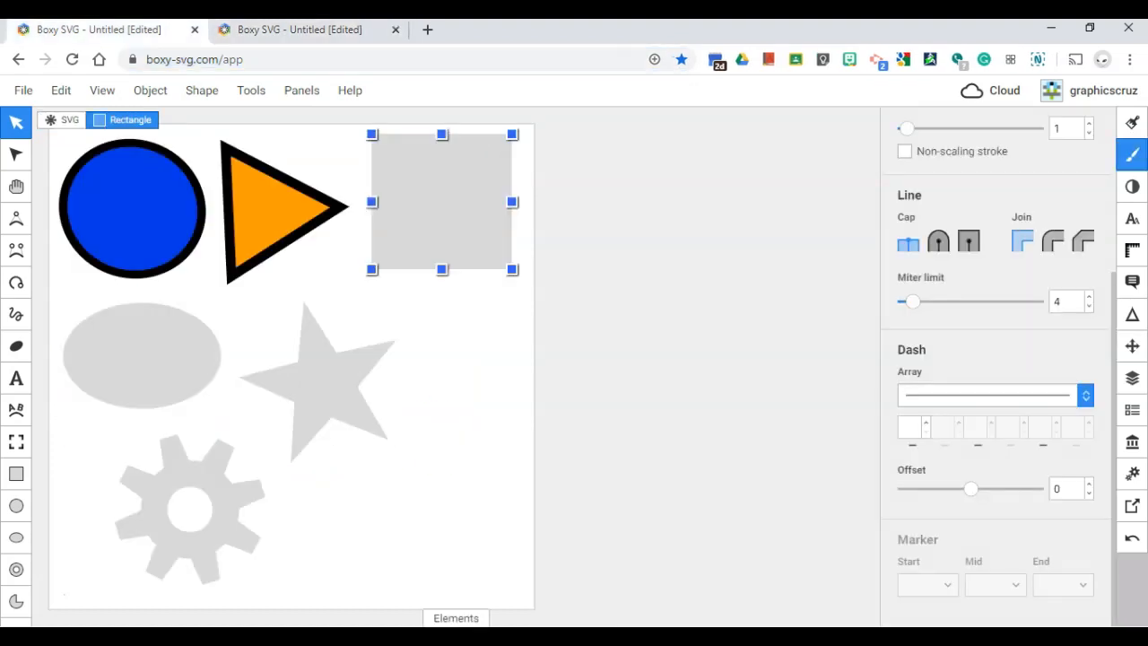
left_click(599, 321)
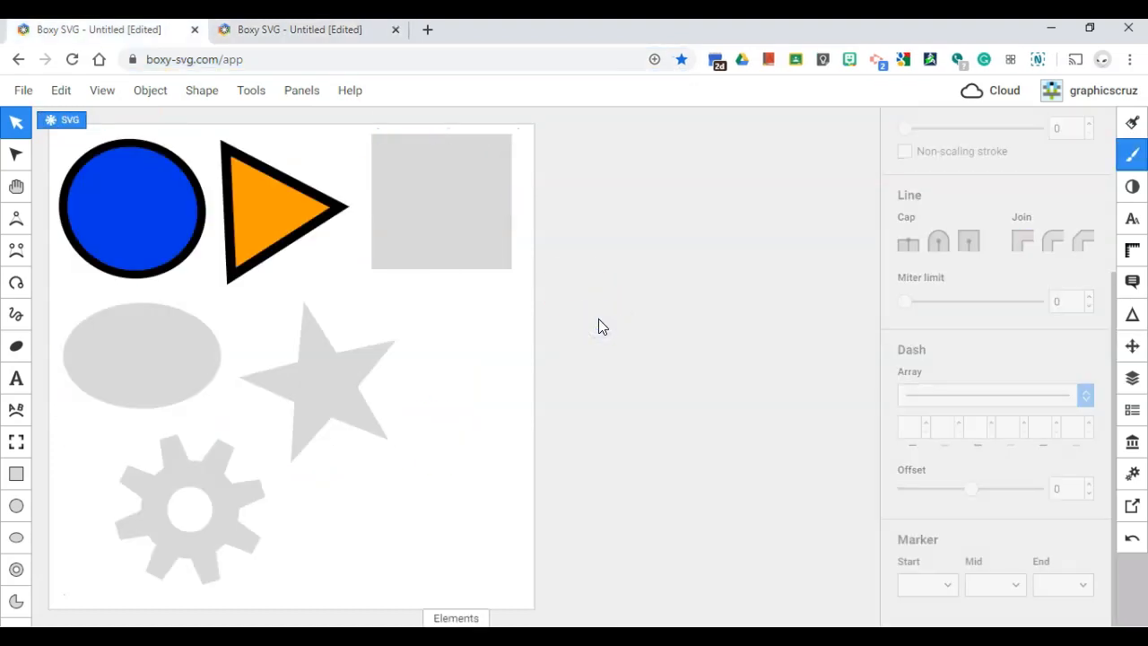
Select the rectangle, circle, star and cog in turn to examine their handles, including the cog's alternate transform handles.
left_click(489, 233)
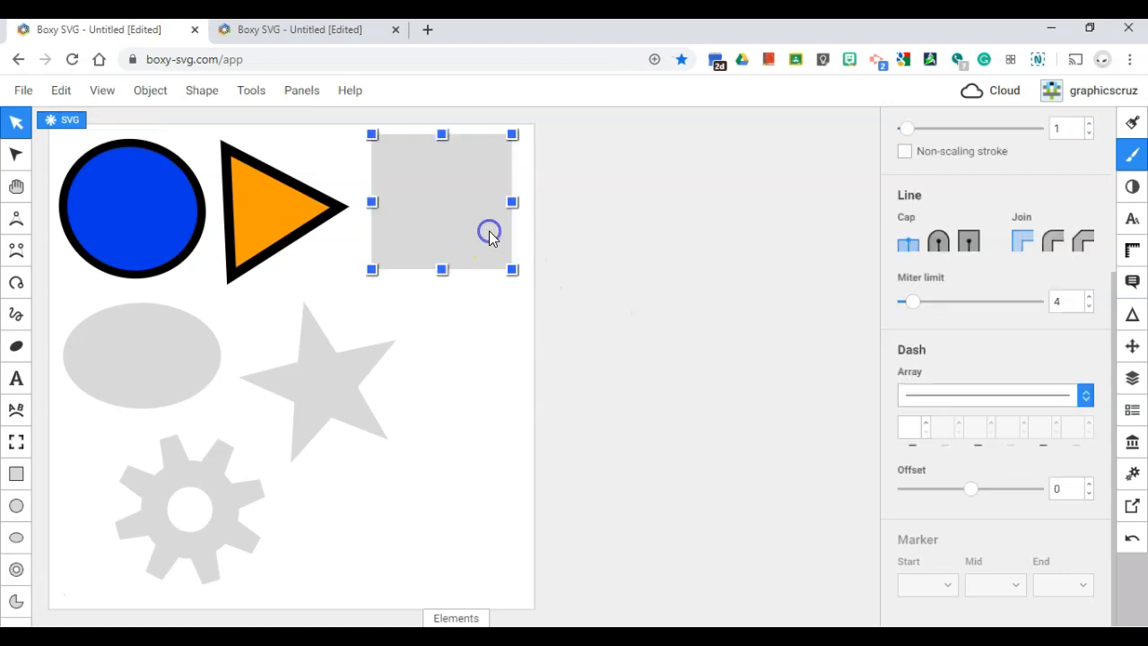
left_click(200, 225)
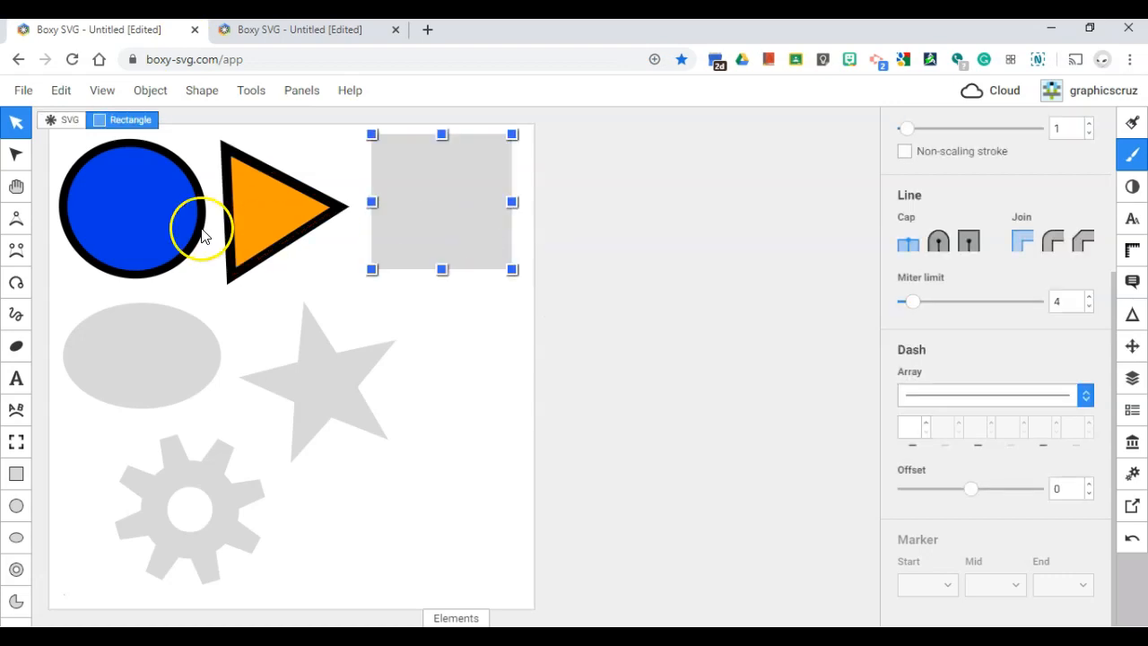
left_click(477, 217)
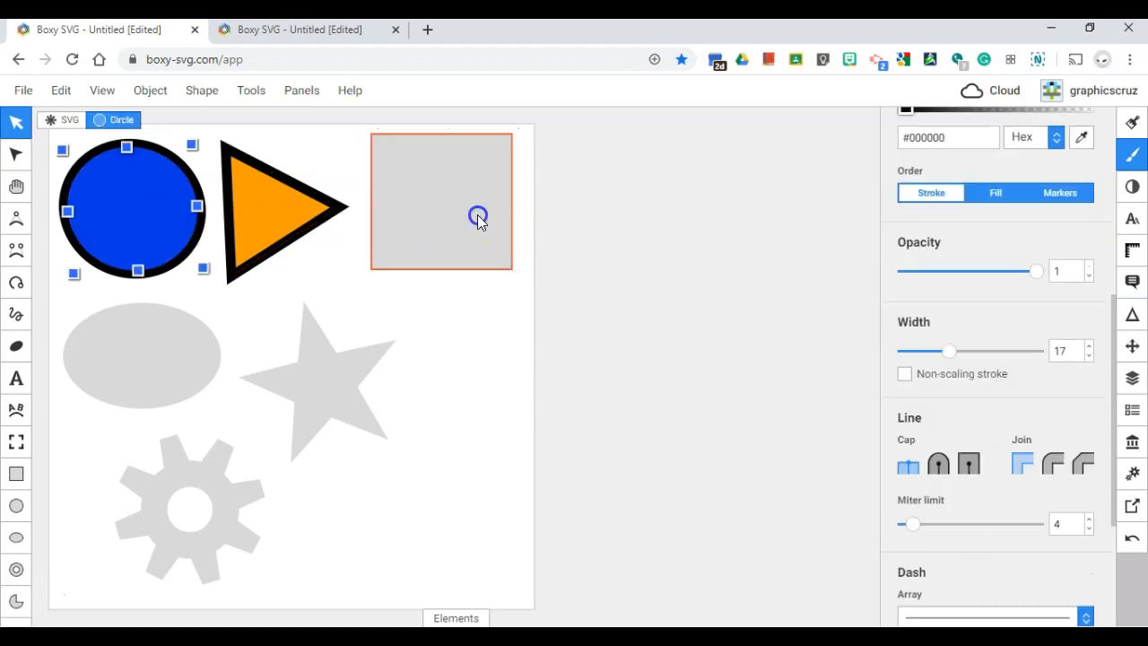
left_click(216, 370)
left_click(349, 396)
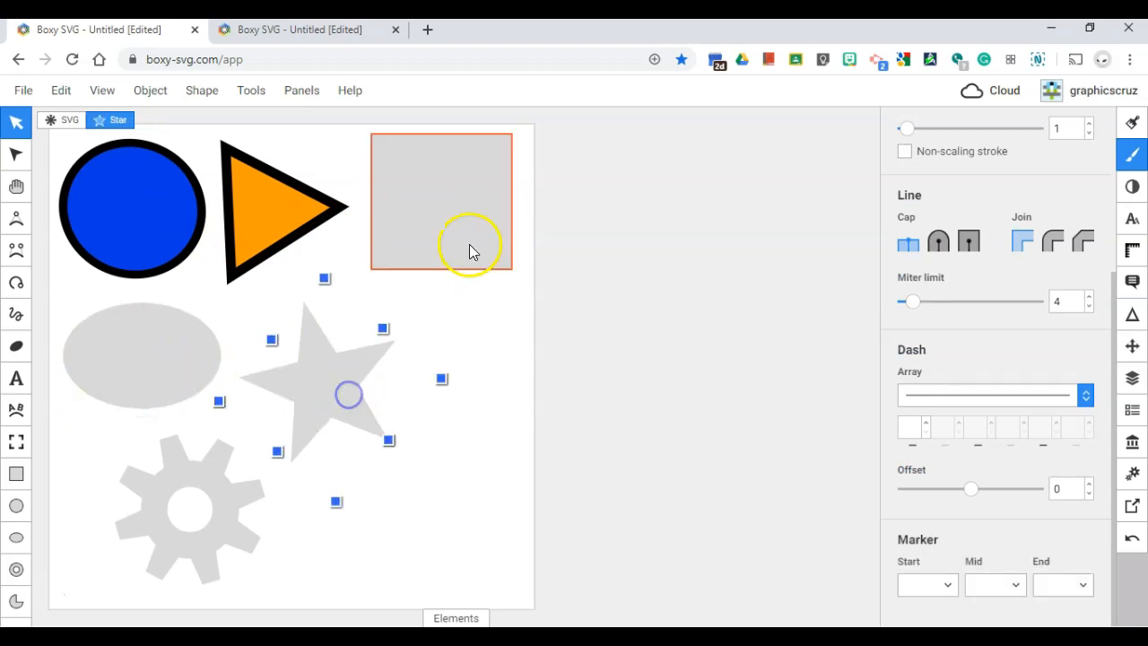
left_click(471, 246)
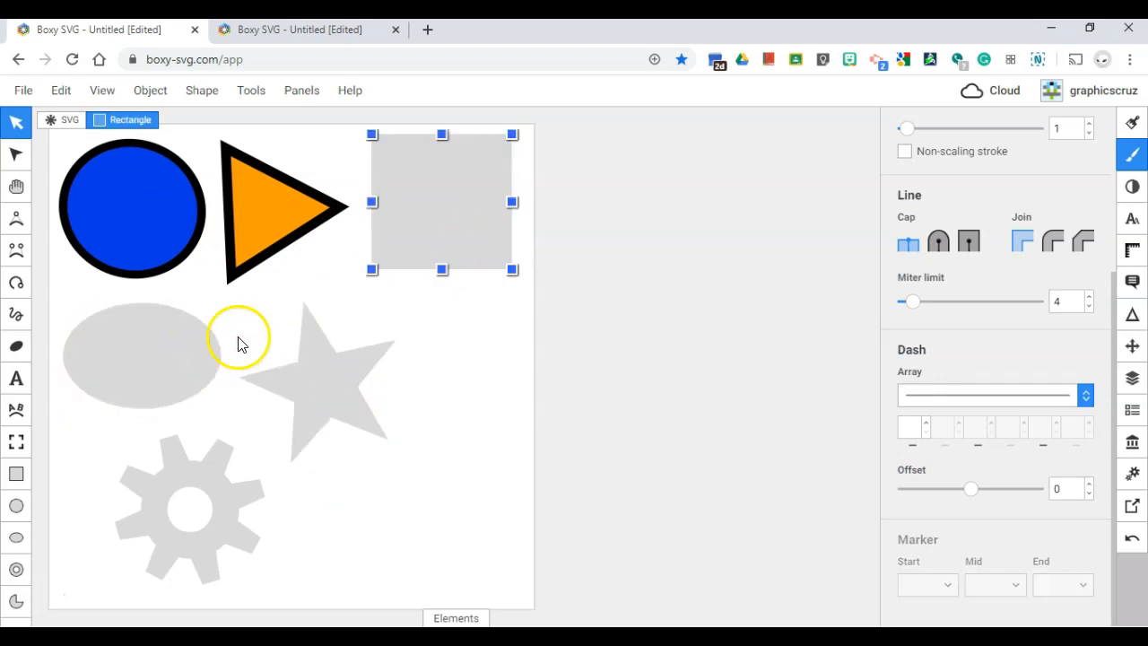
left_click(332, 387)
left_click(203, 488)
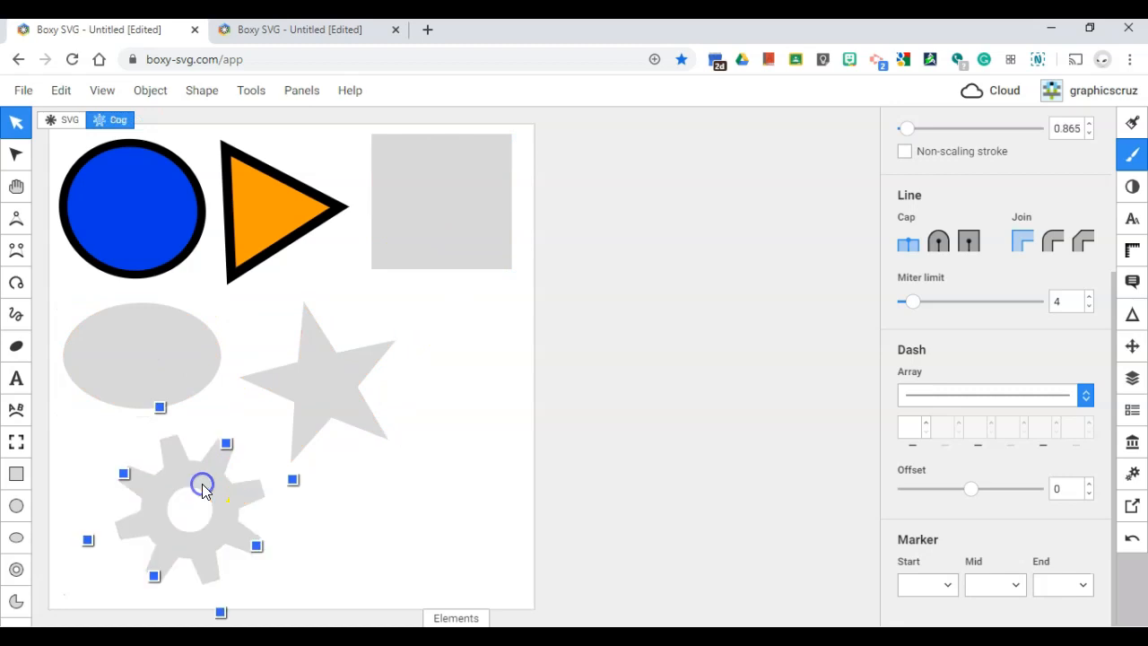
left_click(203, 485)
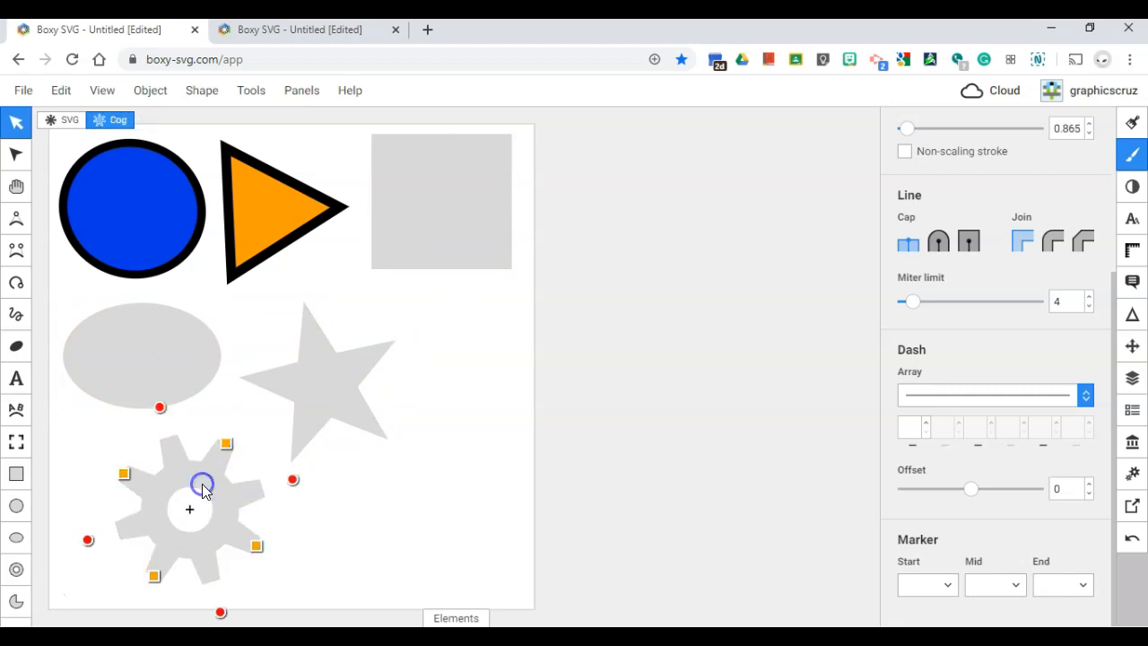
left_click(222, 482)
left_click(221, 481)
left_click(222, 482)
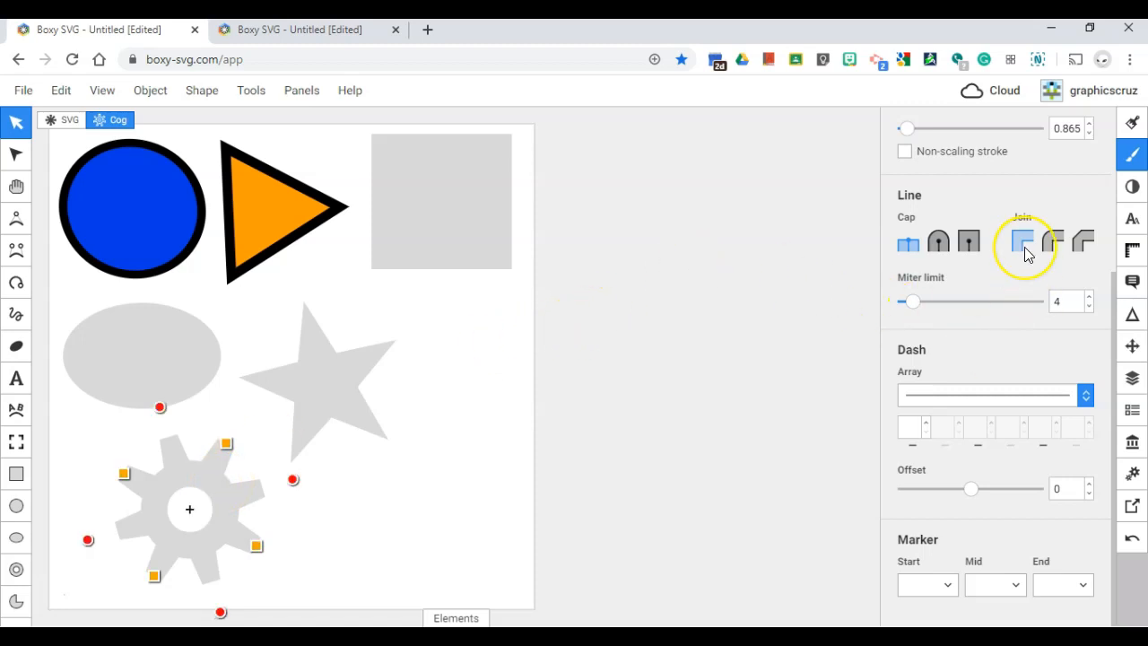
Look through the compositing, arrangement, generator, library and shape options with the cog selected.
scroll(1025, 251, "up", 5)
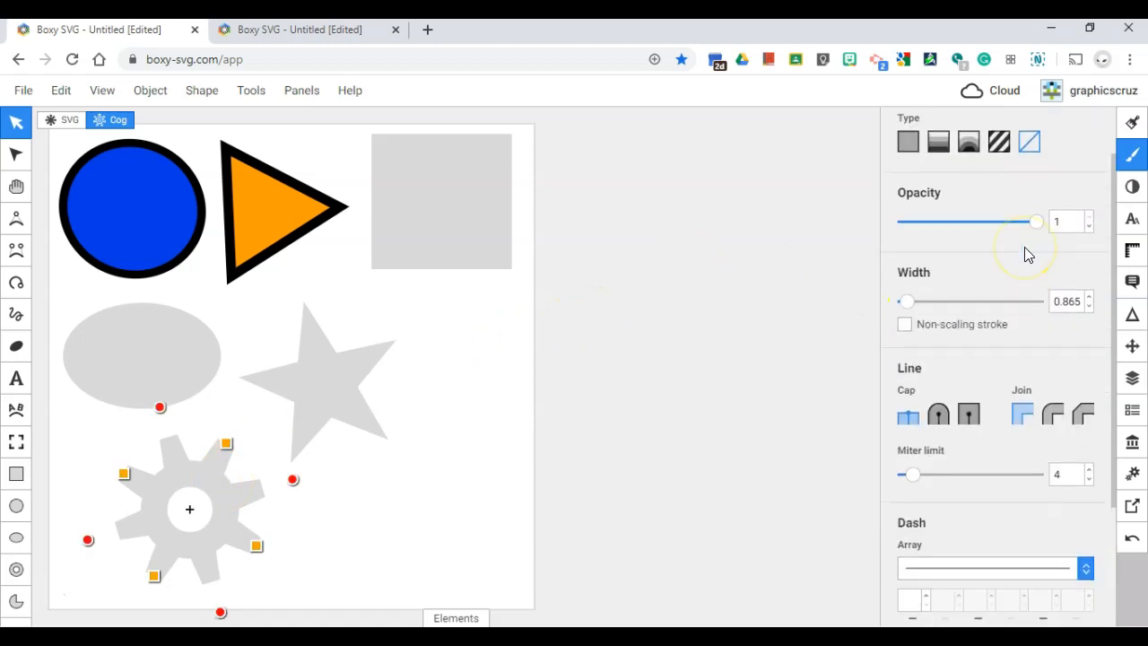
left_click(1133, 186)
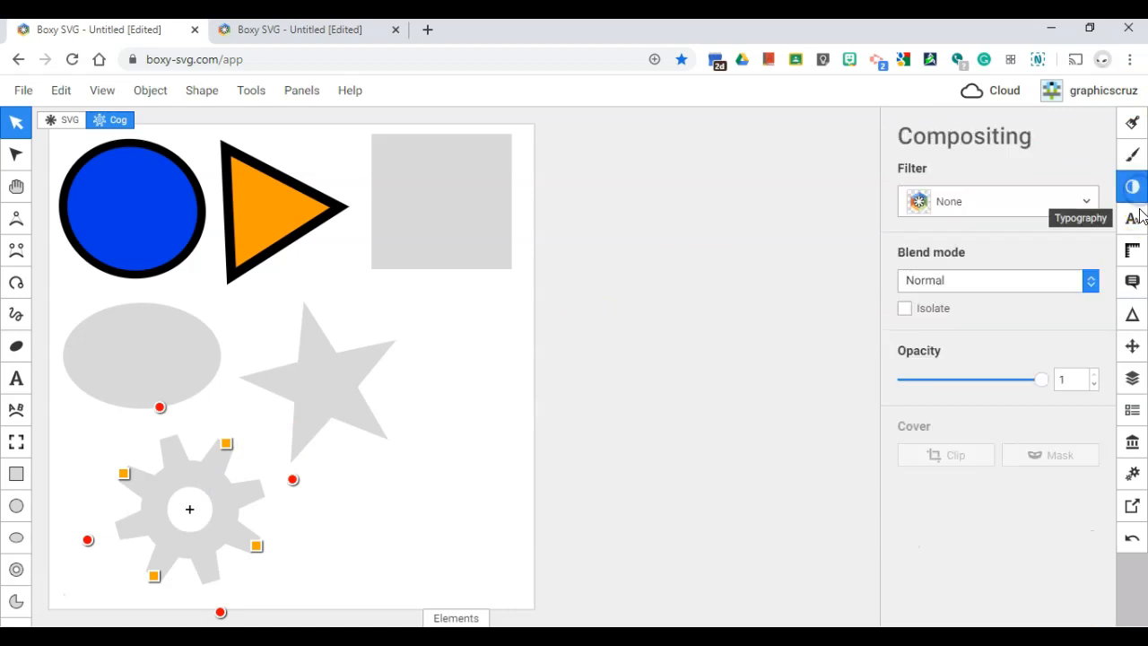
left_click(1133, 350)
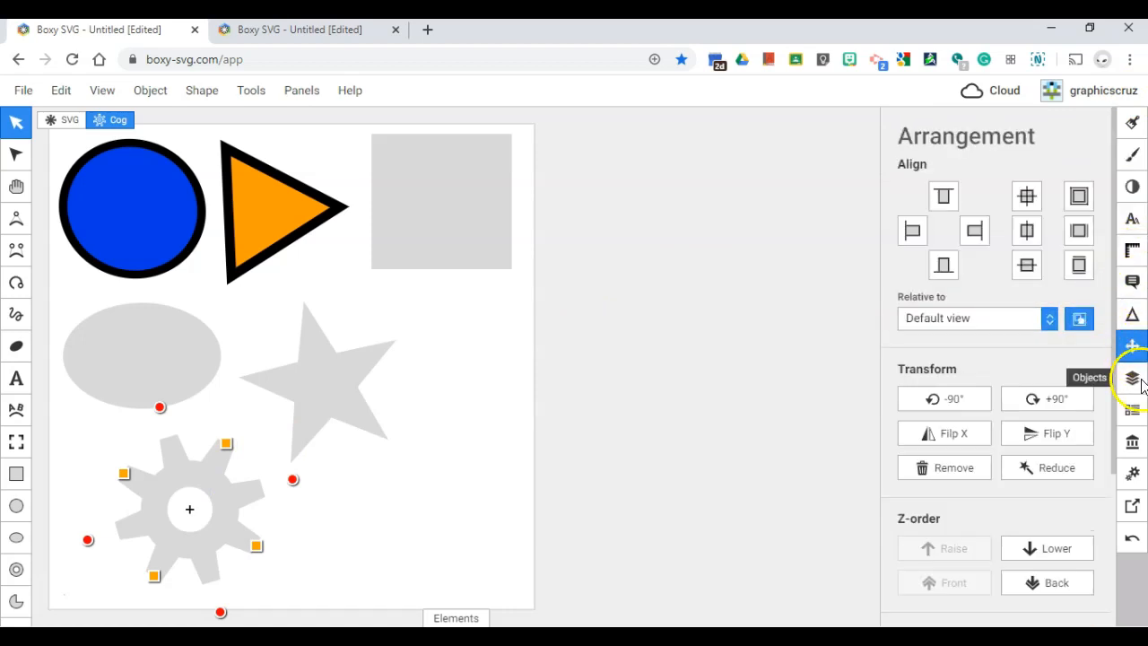
left_click(1134, 482)
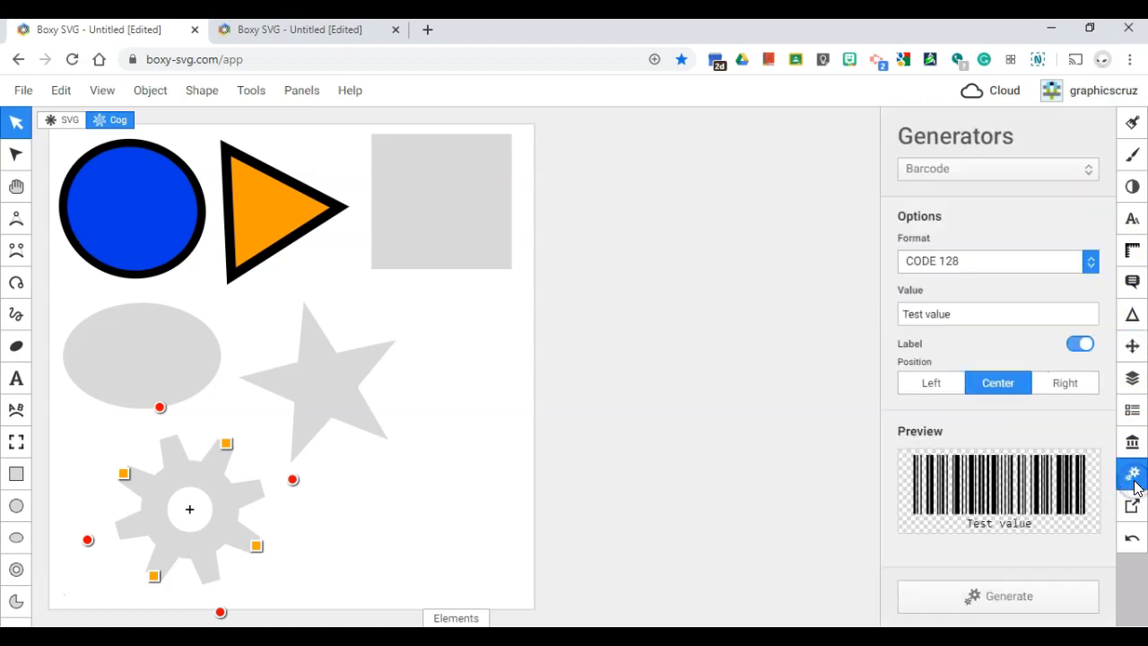
left_click(1132, 441)
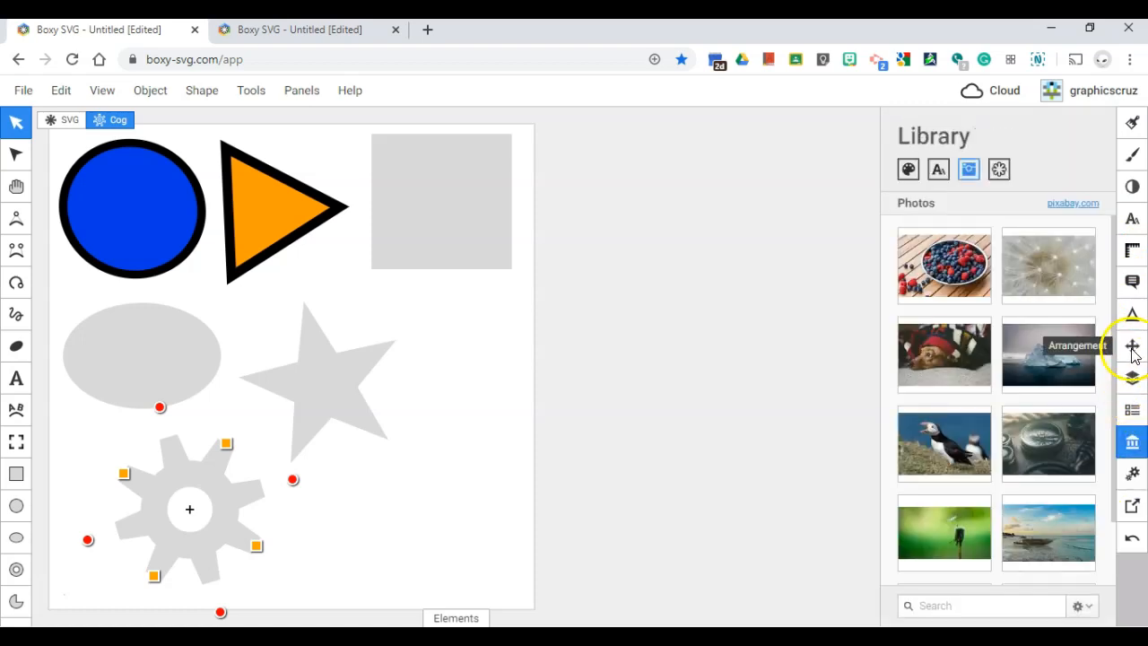
left_click(1132, 346)
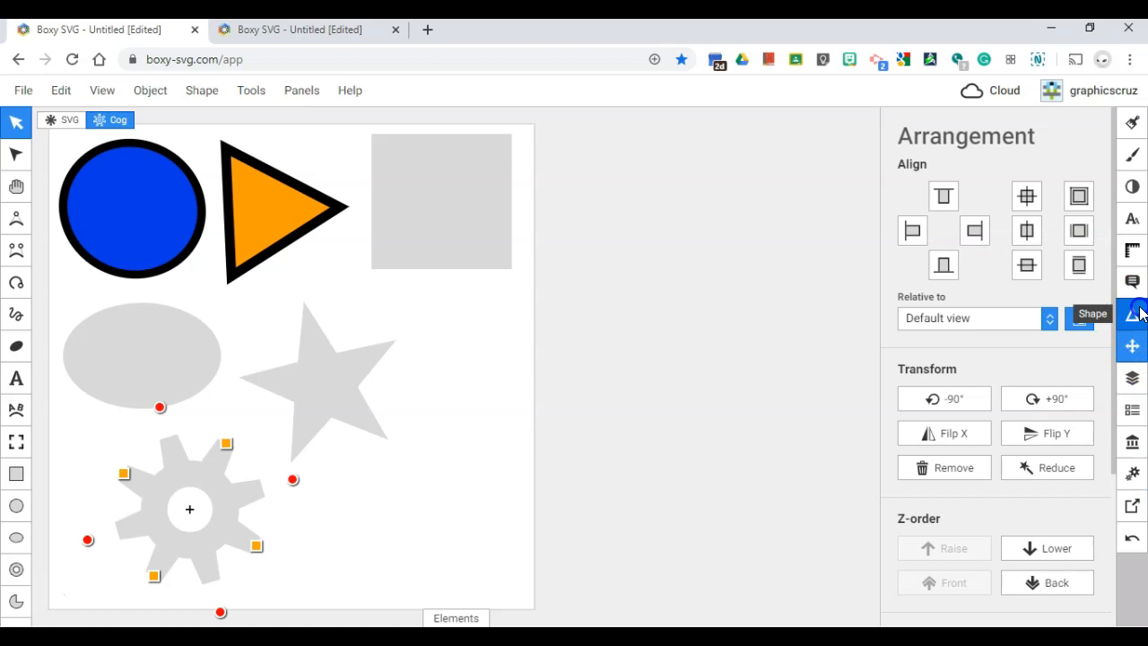
left_click(1138, 314)
scroll(1045, 350, "down", 2)
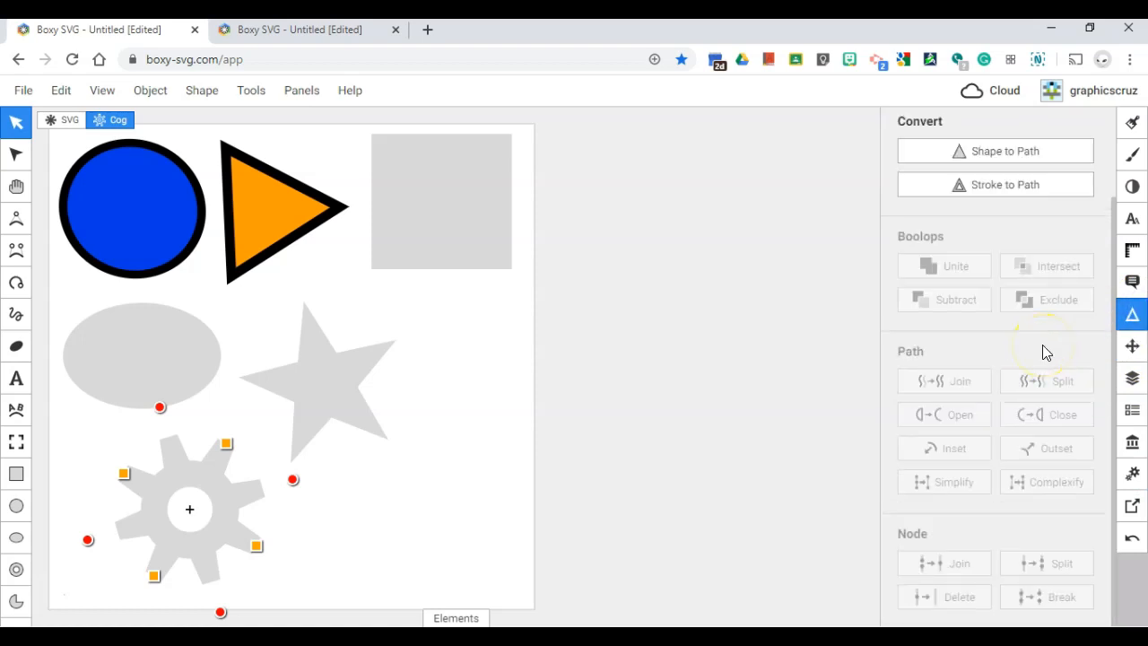
scroll(1042, 344, "up", 2)
Review the cog's geometry, typography, compositing, stroke and fill settings.
left_click(1138, 251)
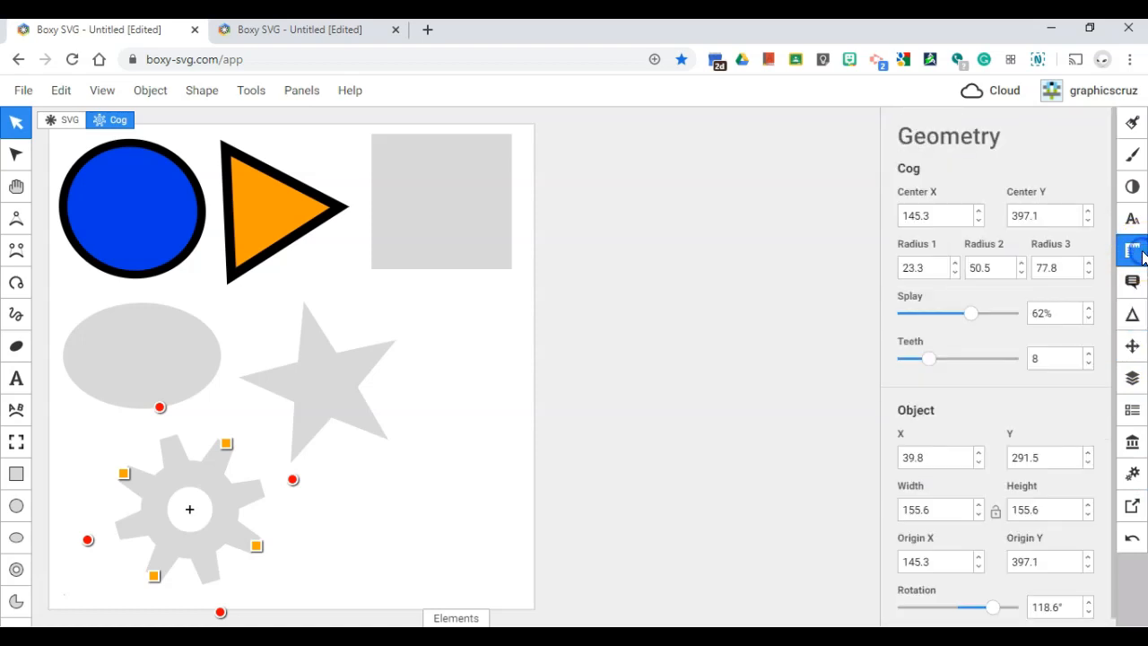
left_click(1031, 436)
scroll(1030, 431, "down", 1)
left_click(1132, 216)
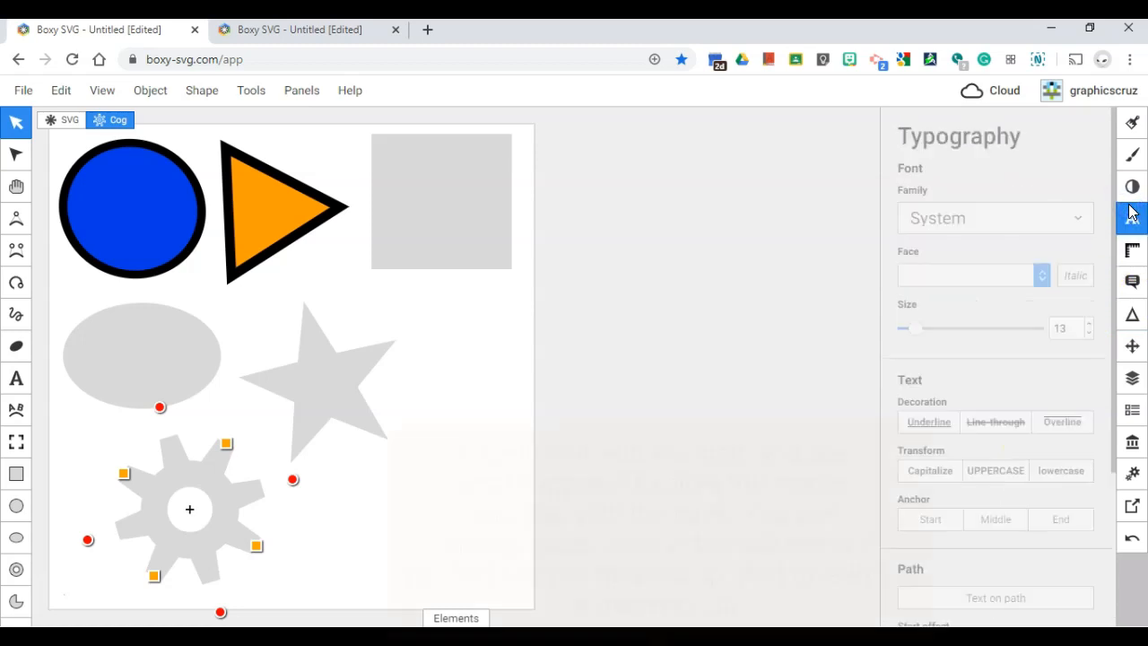
left_click(1132, 187)
left_click(1134, 157)
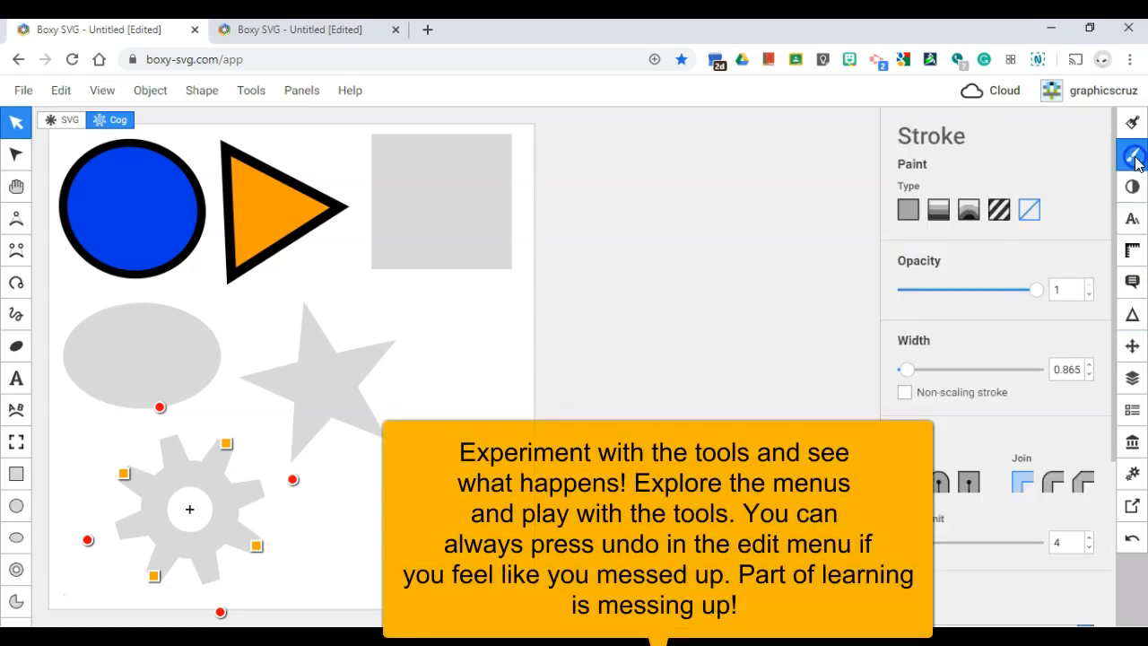
left_click(1132, 122)
Reshape the cog with the Edit tool, widening its centre hole and enlarging its toothed outer ring.
left_click(36, 174)
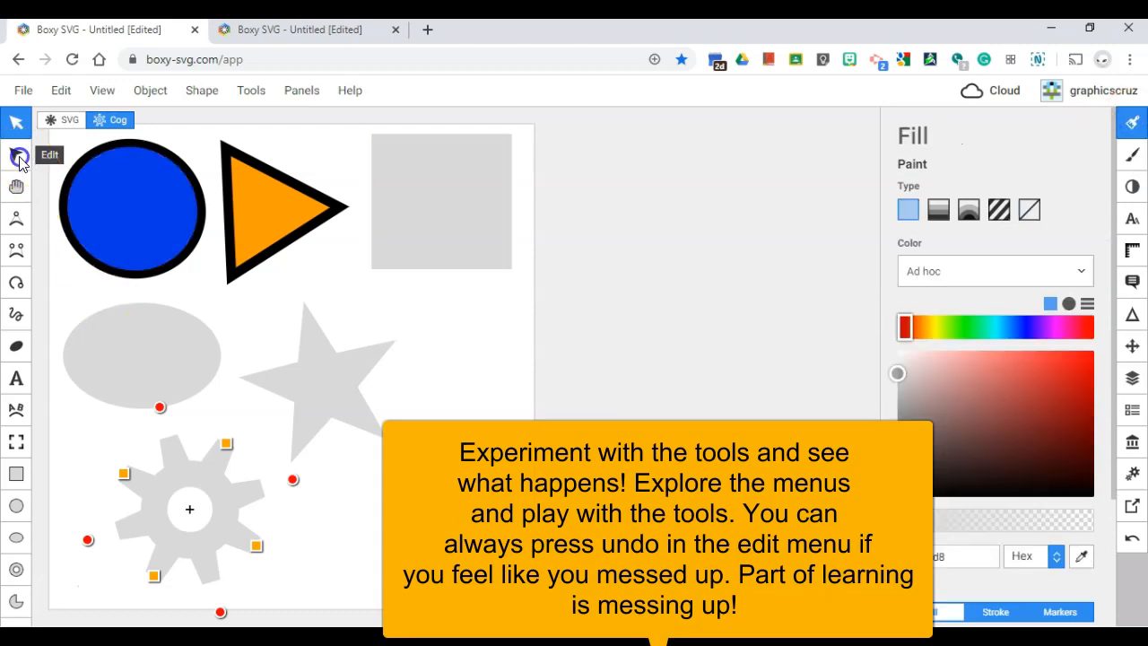
left_click(16, 154)
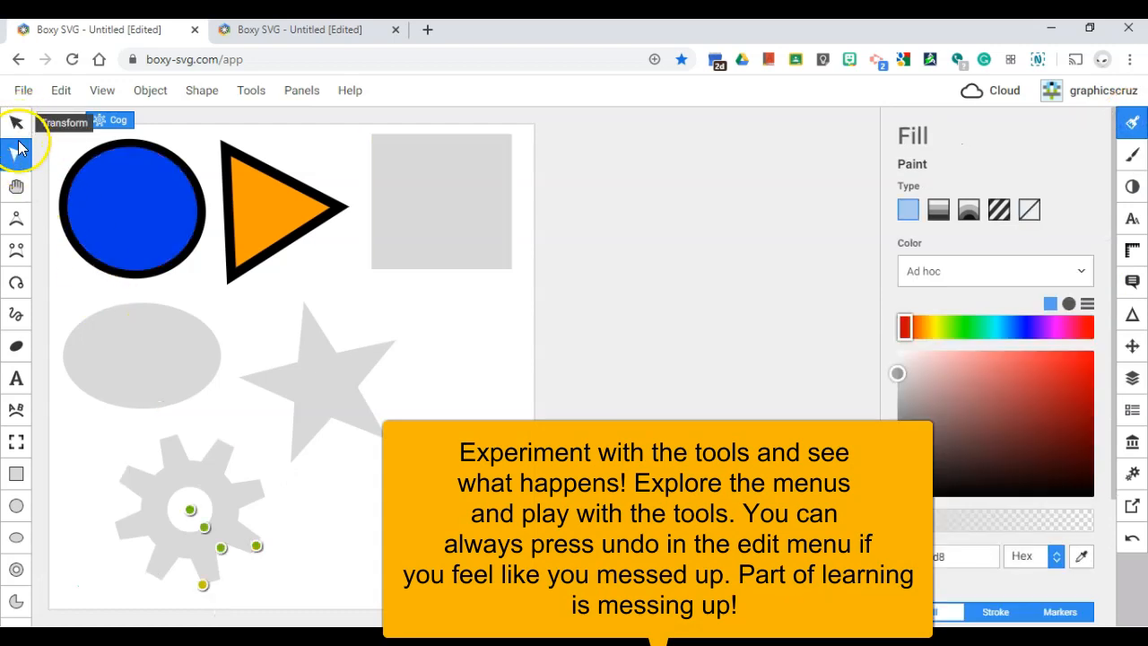
left_click(17, 154)
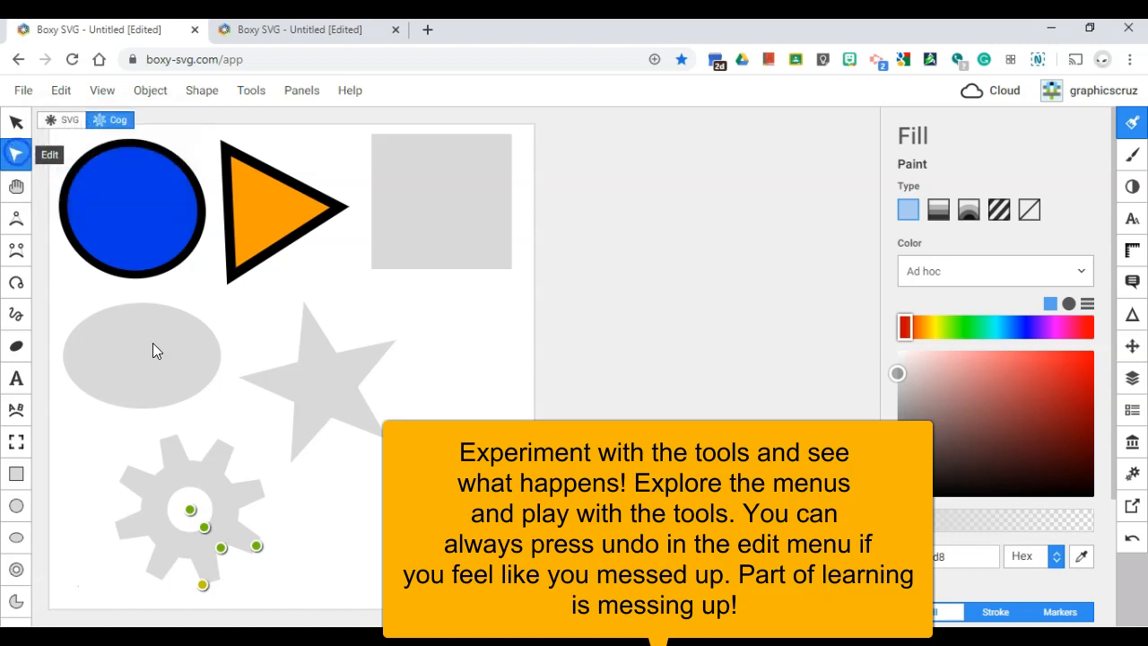
left_click(209, 539)
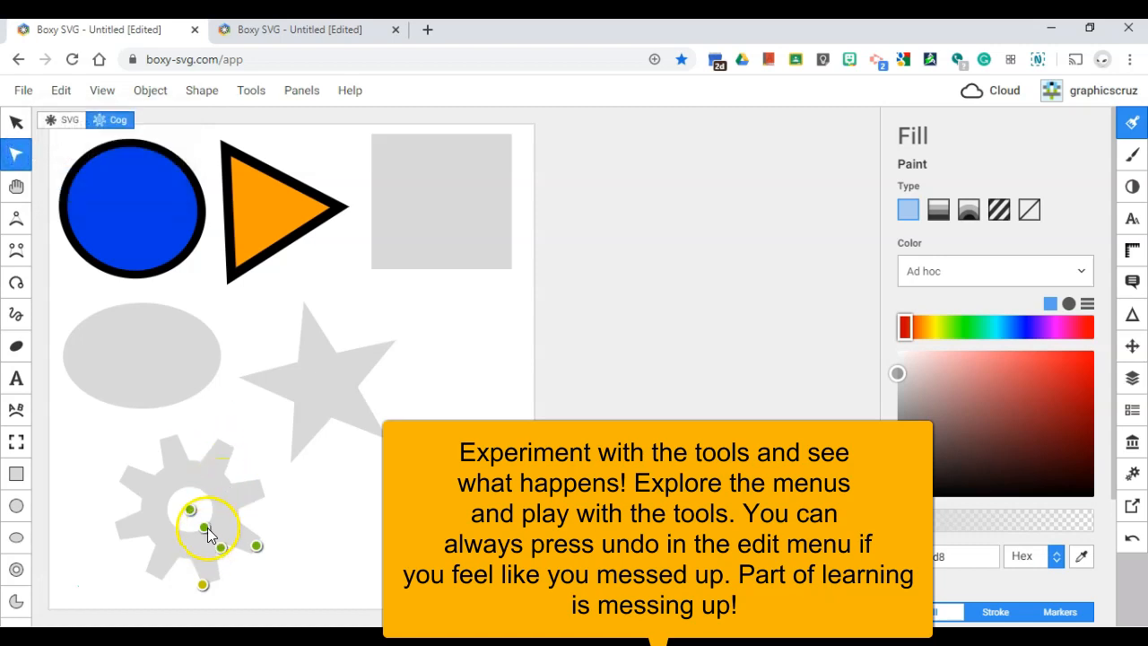
mouse_move(222, 548)
left_mouse_down()
mouse_move(238, 572)
mouse_move(224, 557)
mouse_move(282, 584)
mouse_move(230, 557)
mouse_move(285, 535)
mouse_move(276, 544)
mouse_move(206, 526)
mouse_move(216, 539)
left_mouse_up()
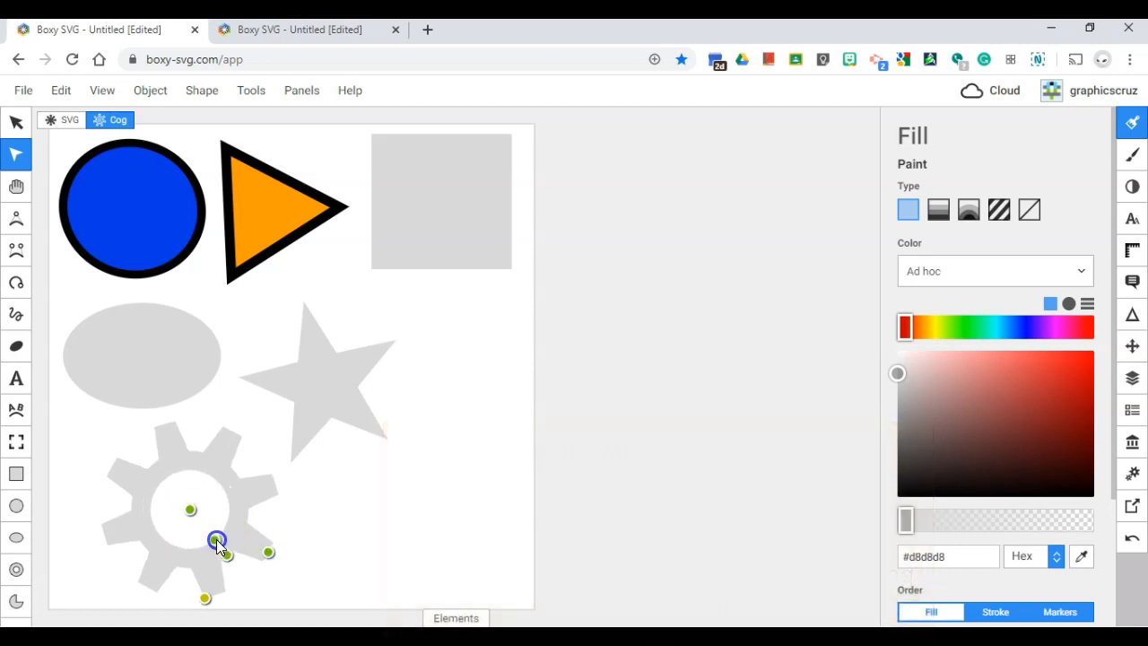
Round the orange triangle's corners with the Edit tool and try to reshape the grey rectangle from its lower-left corner.
left_click(264, 234)
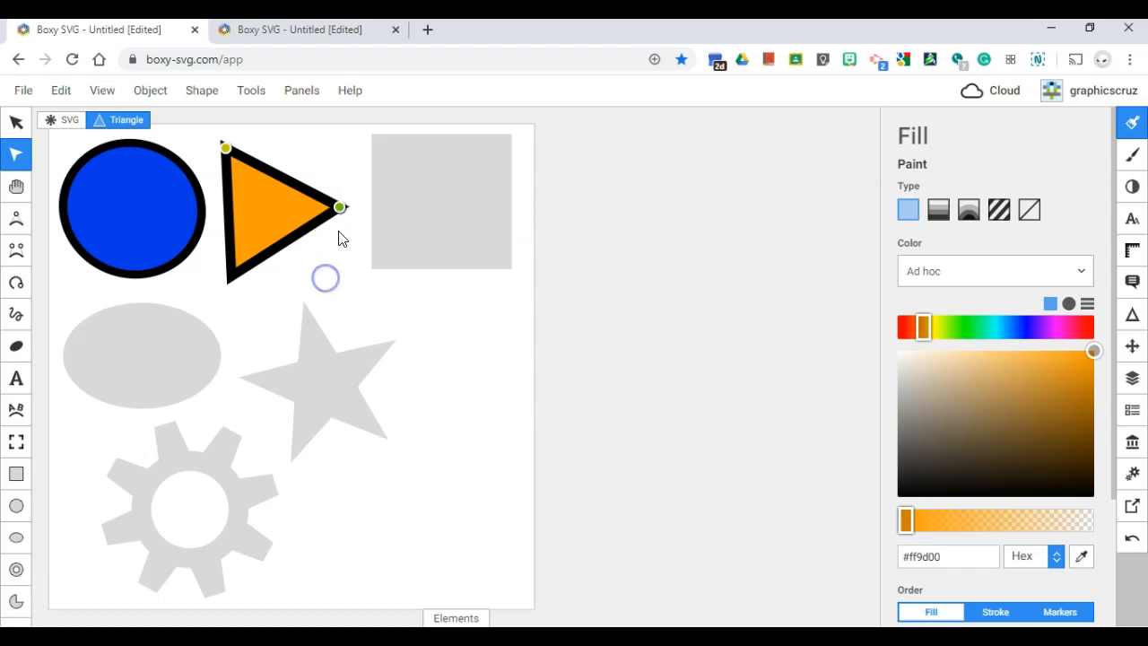
mouse_move(340, 208)
left_mouse_down()
mouse_move(305, 253)
mouse_move(329, 197)
mouse_move(299, 197)
mouse_move(376, 243)
mouse_move(323, 198)
left_mouse_up()
left_click(422, 244)
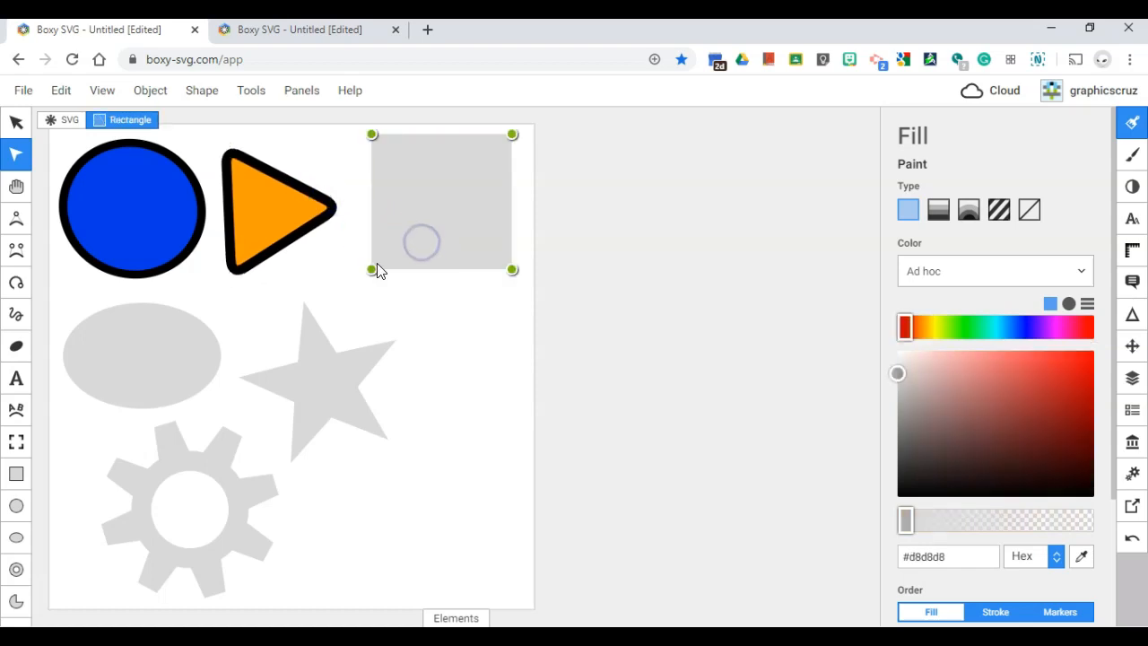
left_click_drag(371, 269, 323, 279)
Reshape the star into a slightly twisted six-pointed star with the Edit tool, and clear the selection with the Transform tool active.
left_click(320, 369)
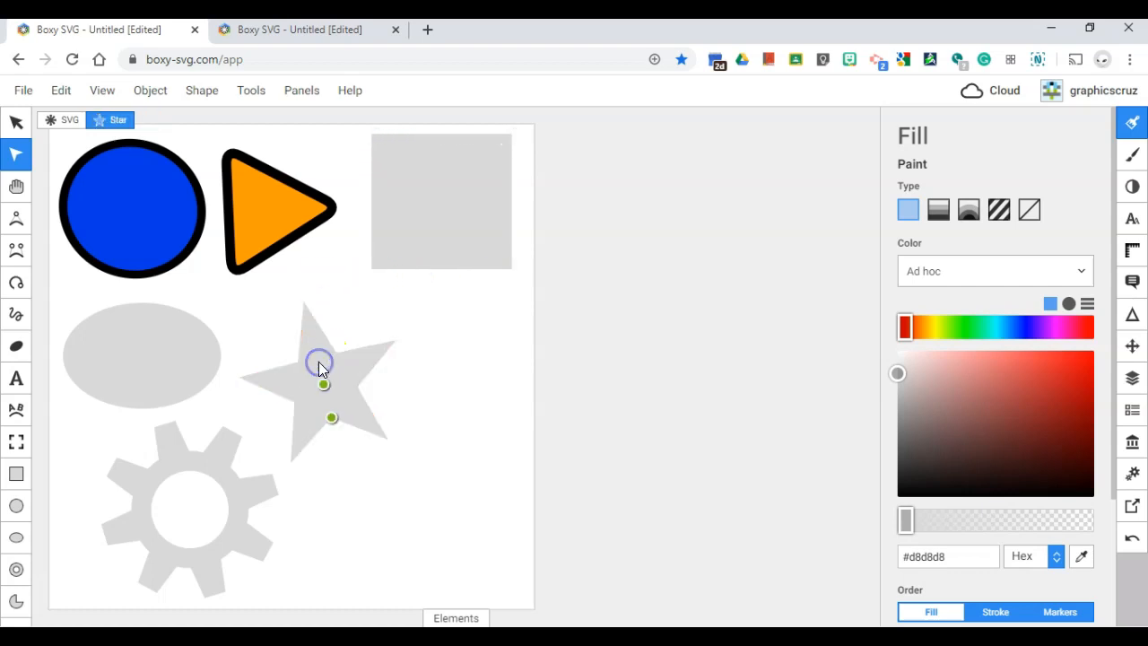
left_click_drag(332, 418, 332, 384)
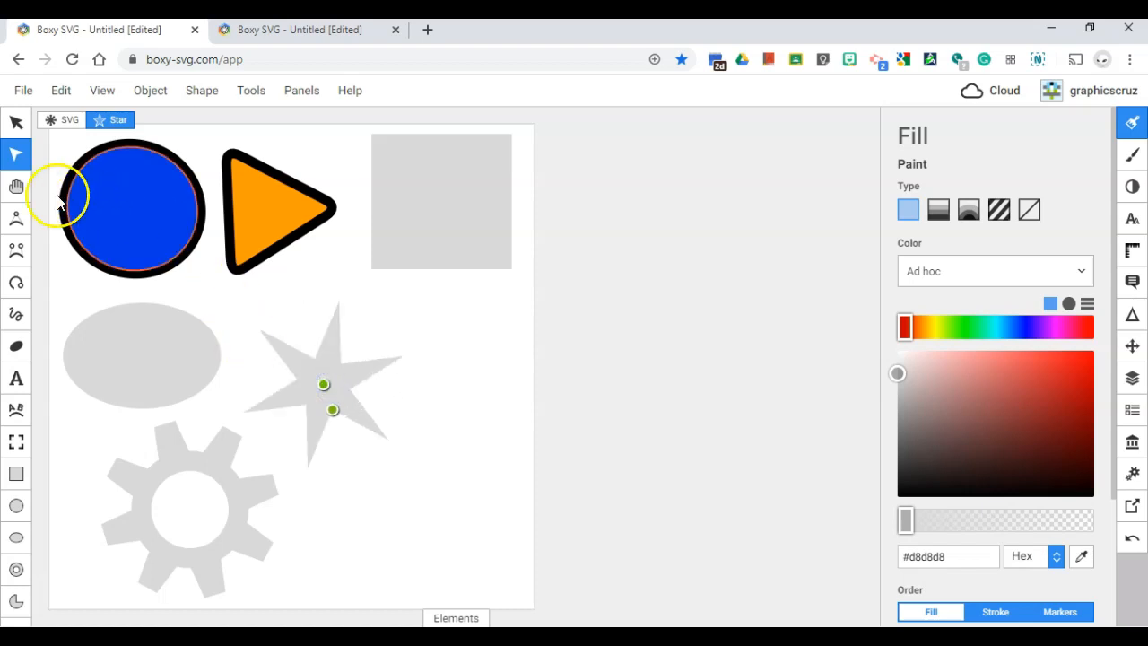
left_click(15, 122)
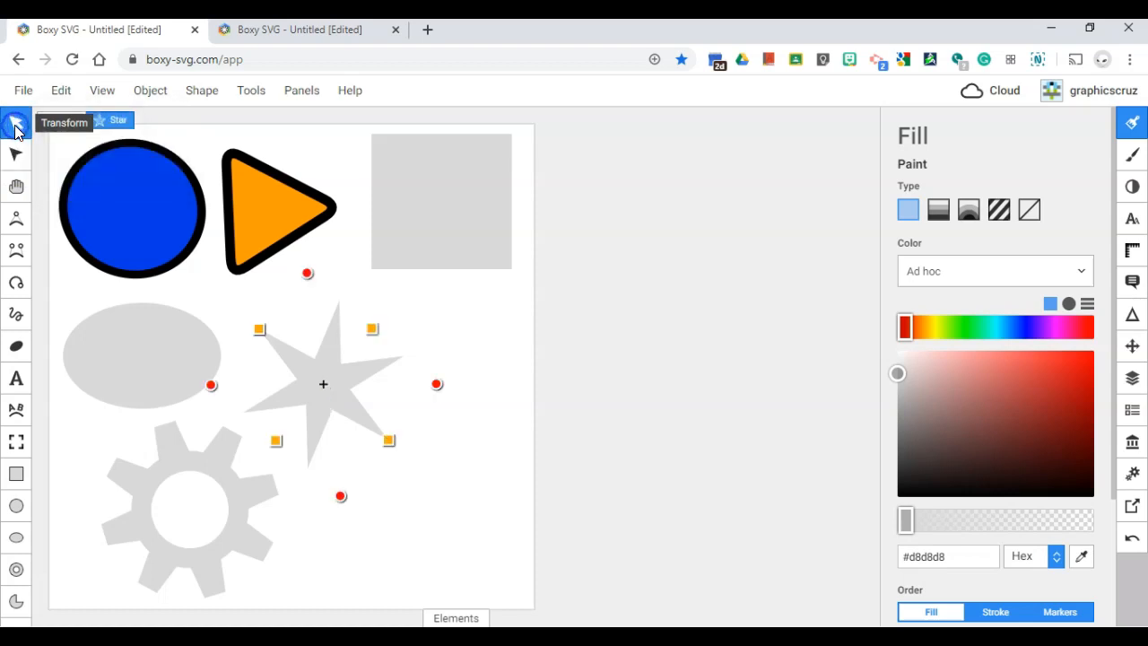
left_click(597, 363)
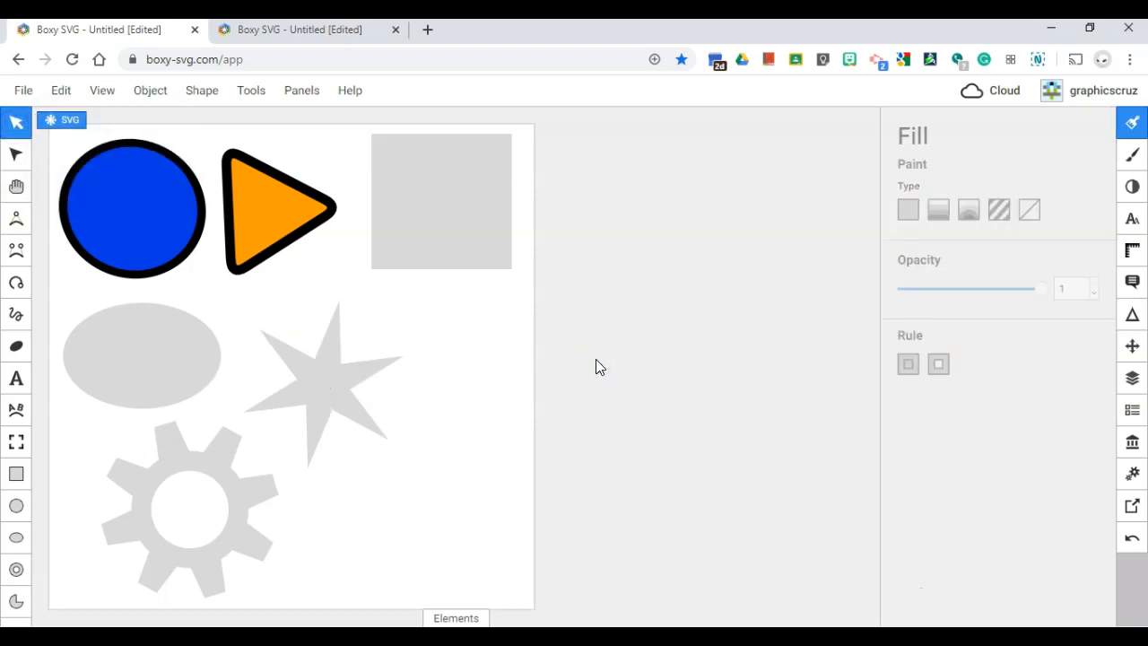
Extend the drawing's view area to the right into a wide landscape canvas and return to the Transform tool.
left_click(16, 442)
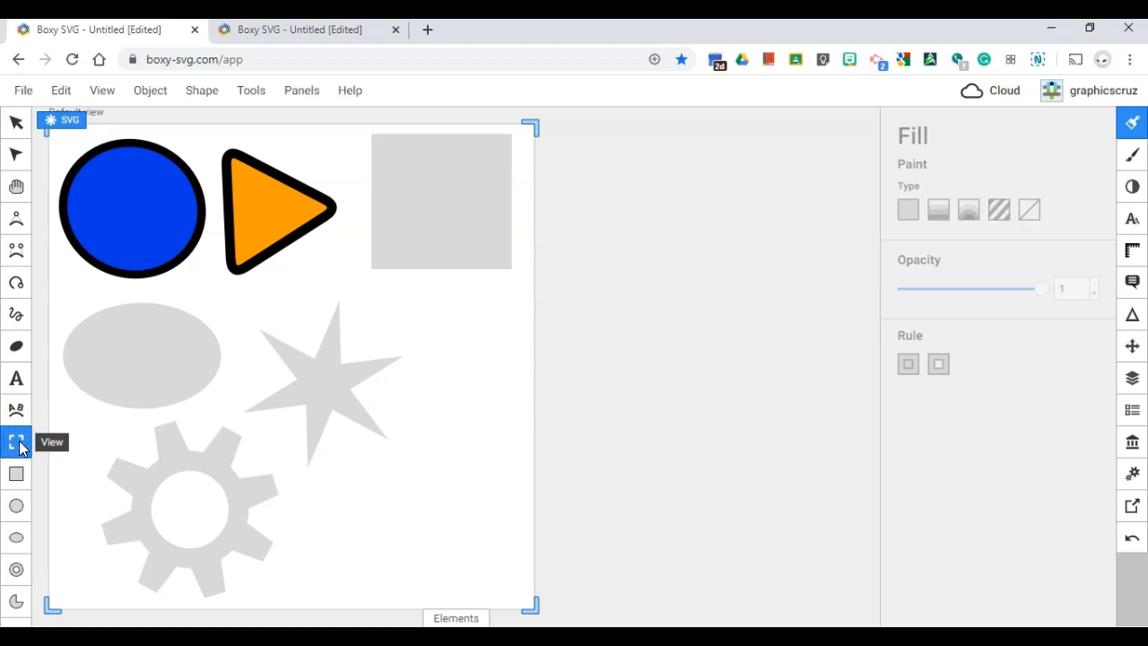
left_click_drag(538, 125, 845, 116)
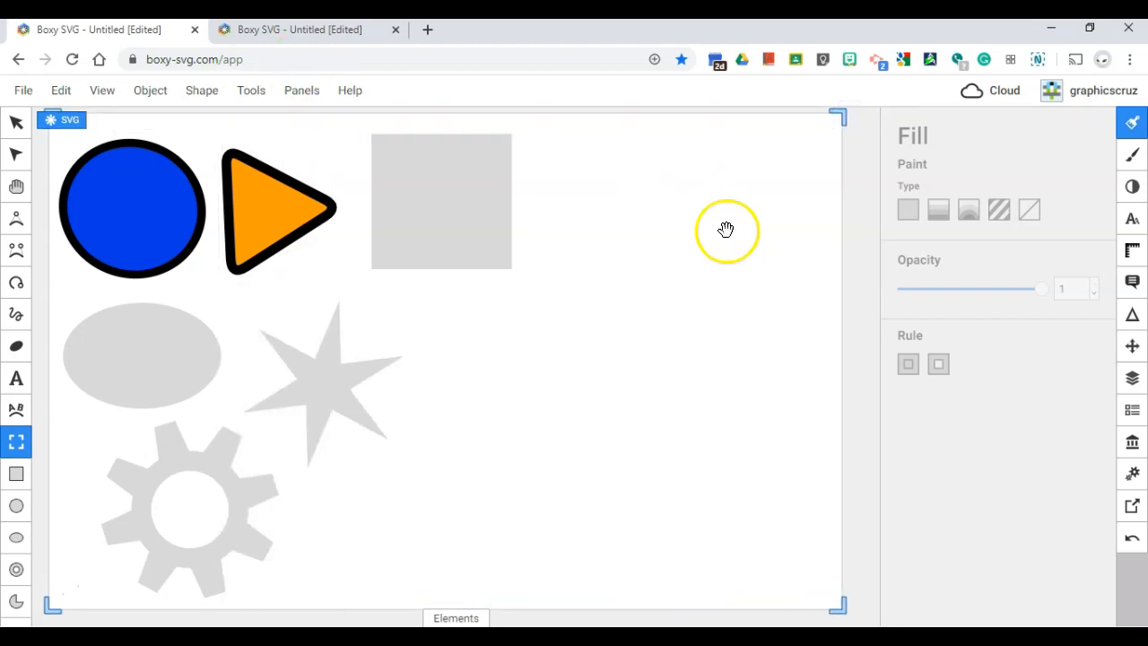
left_click(19, 129)
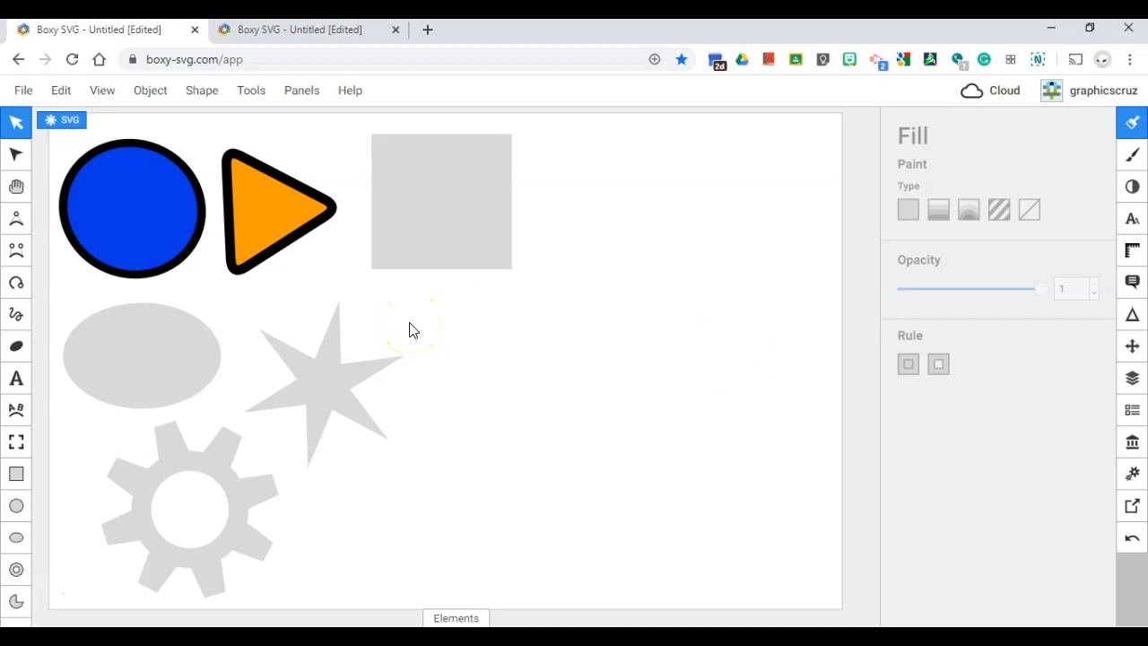
Add the text "your name" in the empty canvas area below and to the right of the rectangle.
left_click(12, 387)
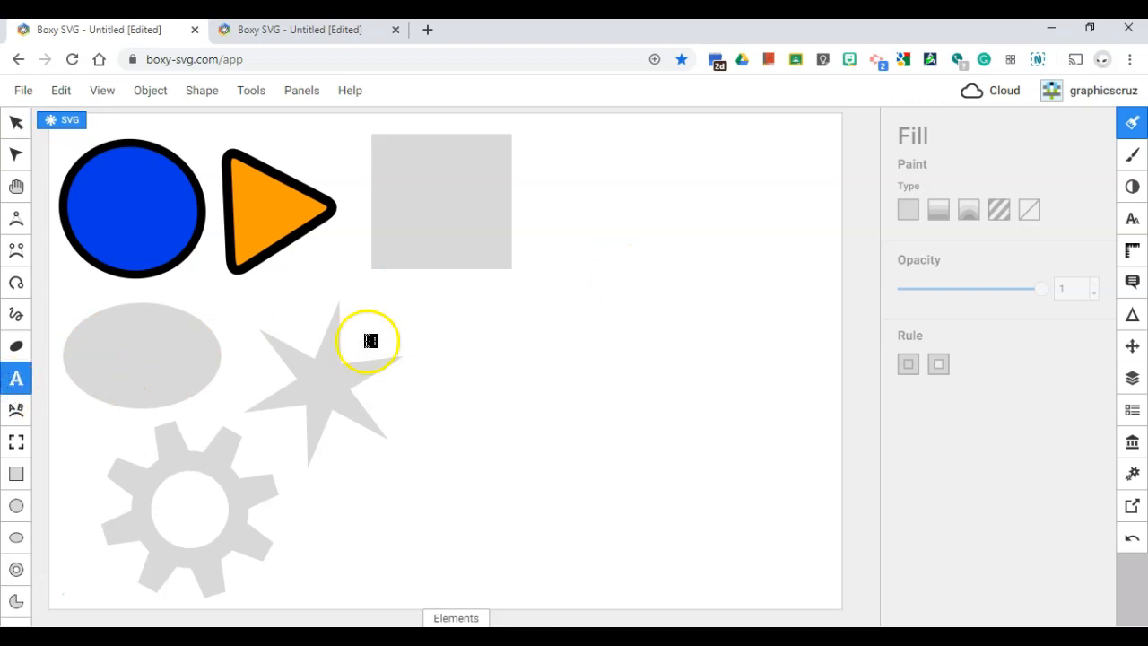
left_click(508, 350)
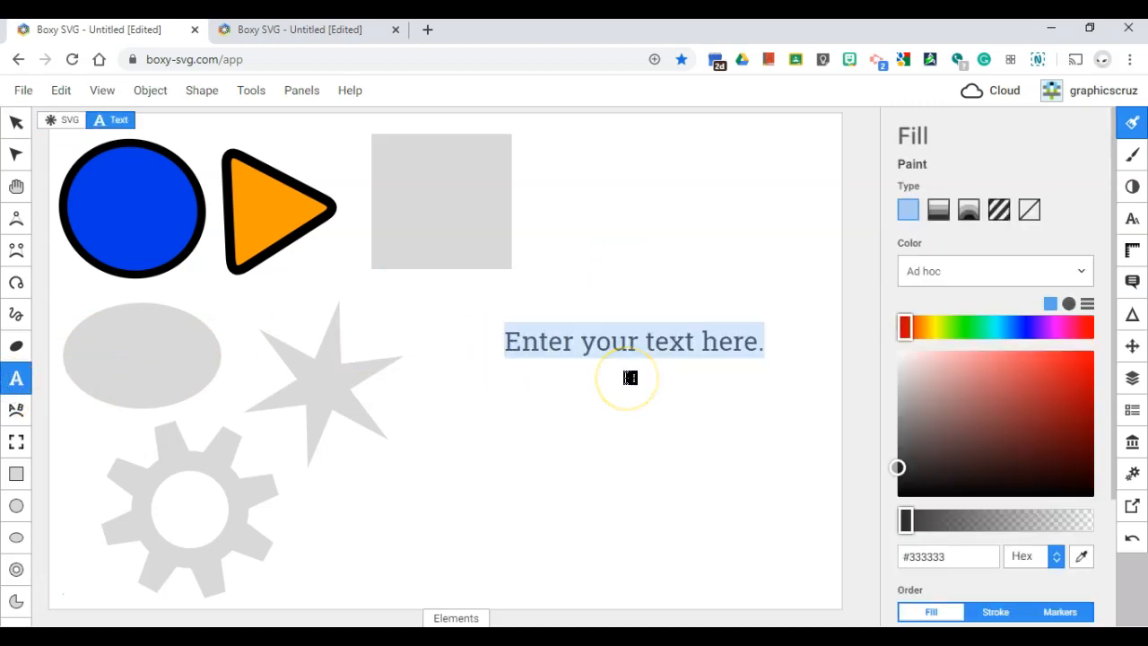
type("your name")
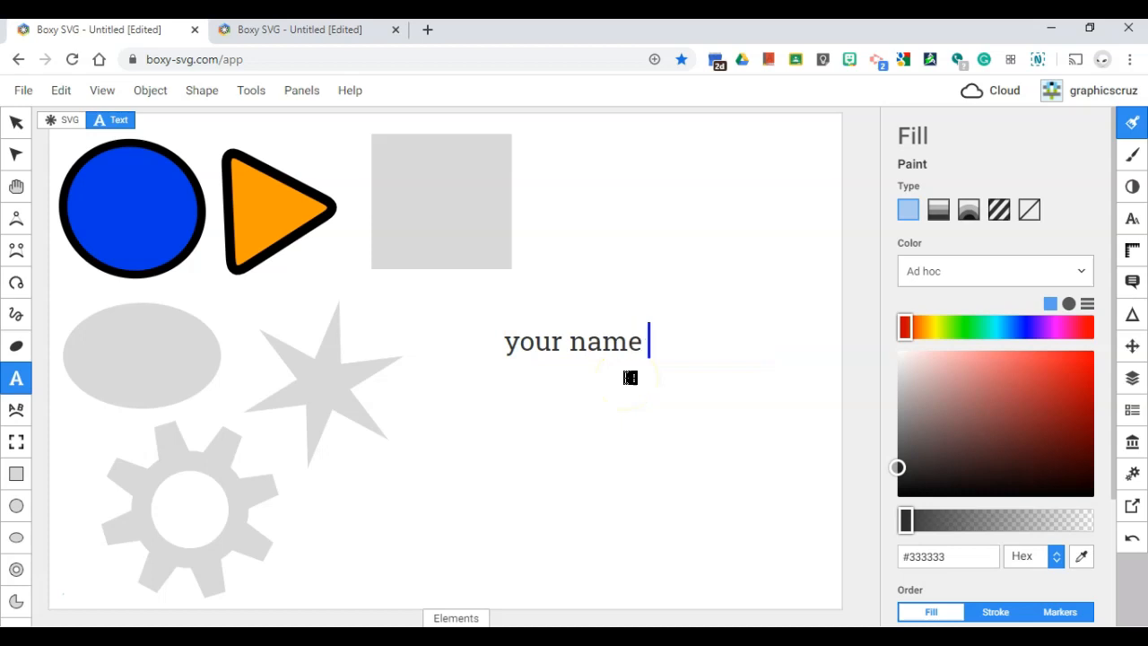
Finish entering the "your name" text and clear its selection with the Edit tool active.
left_click(16, 121)
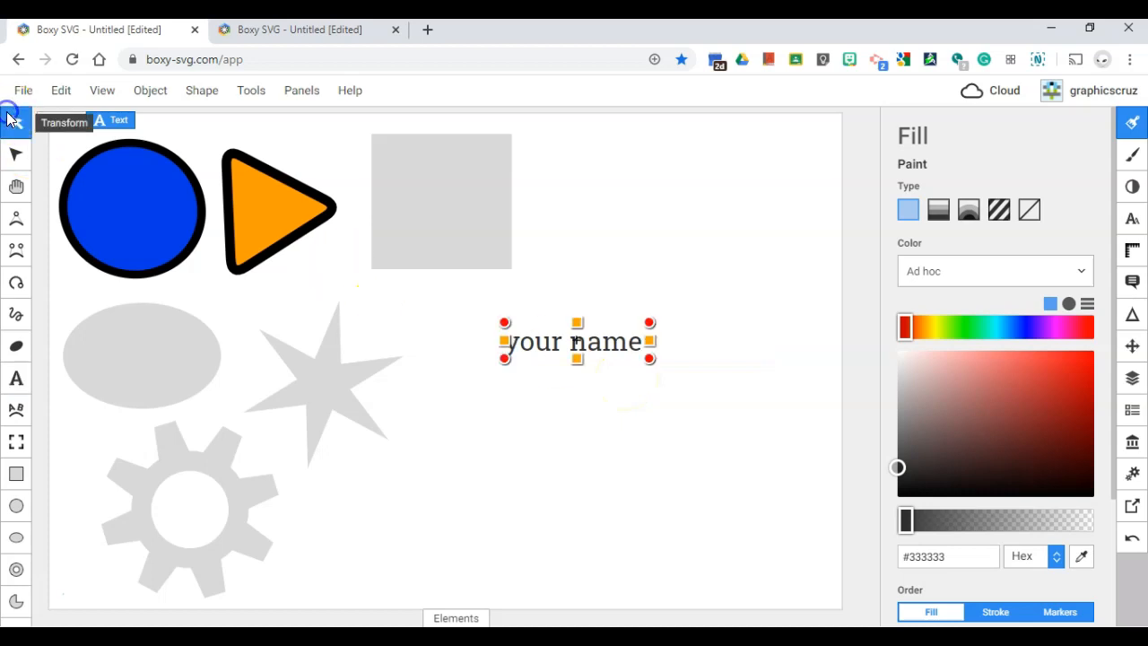
left_click(16, 153)
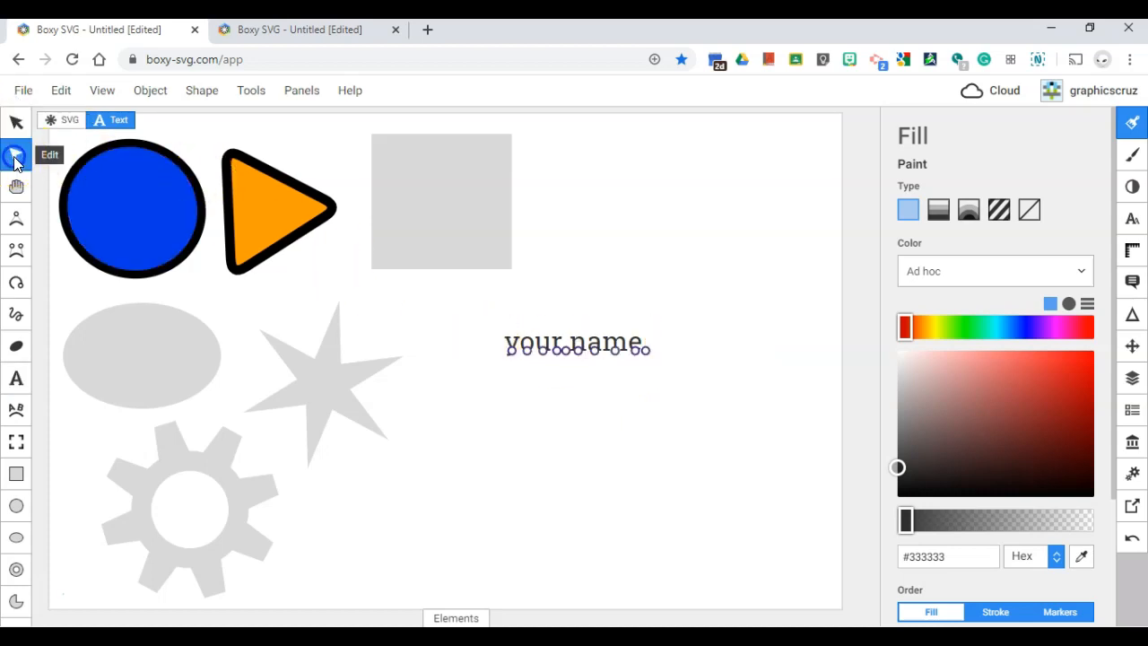
left_click(573, 404)
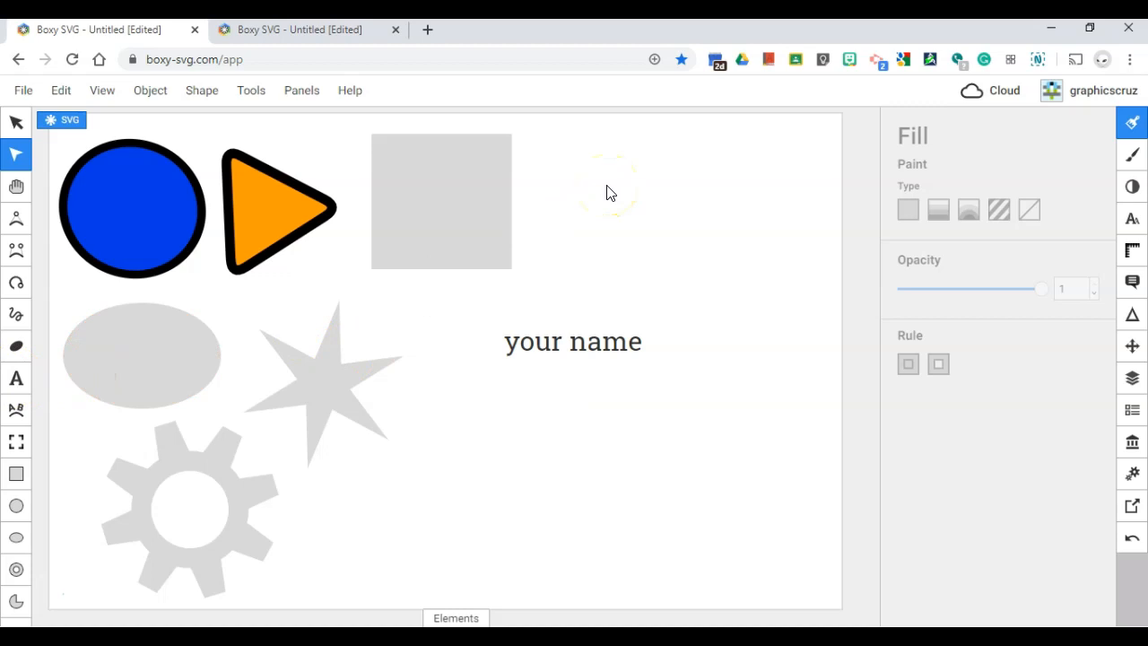
Save an image of the drawing page to Google Drive, rename it boxylesson1YOUR NAME.png and close the save dialog.
left_click(742, 59)
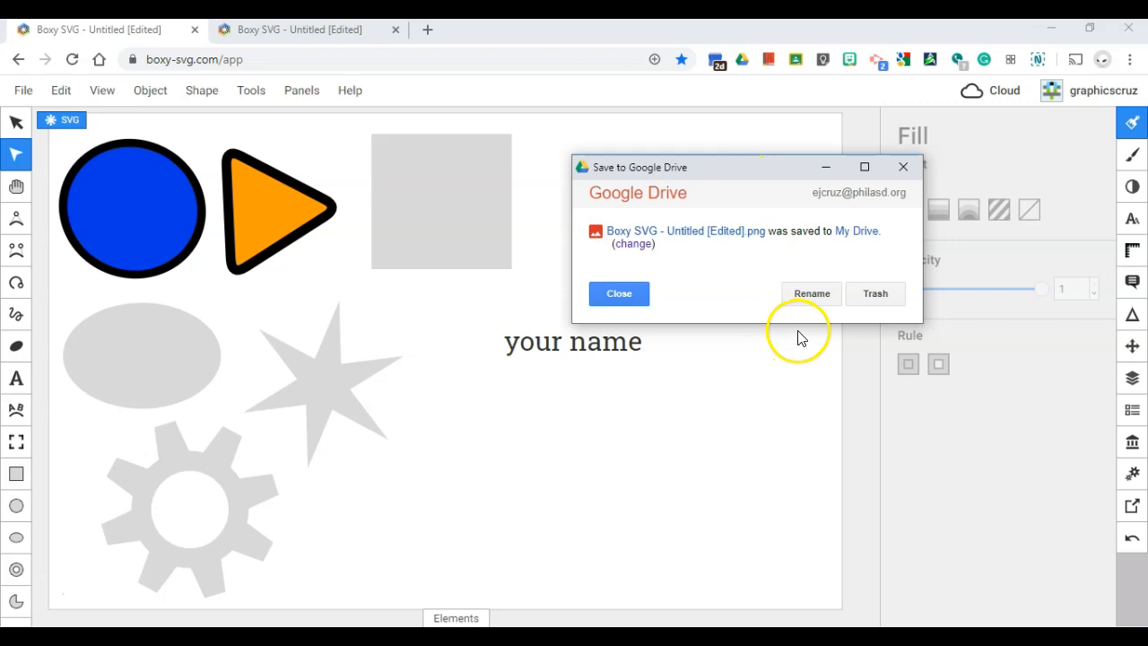
left_click(814, 293)
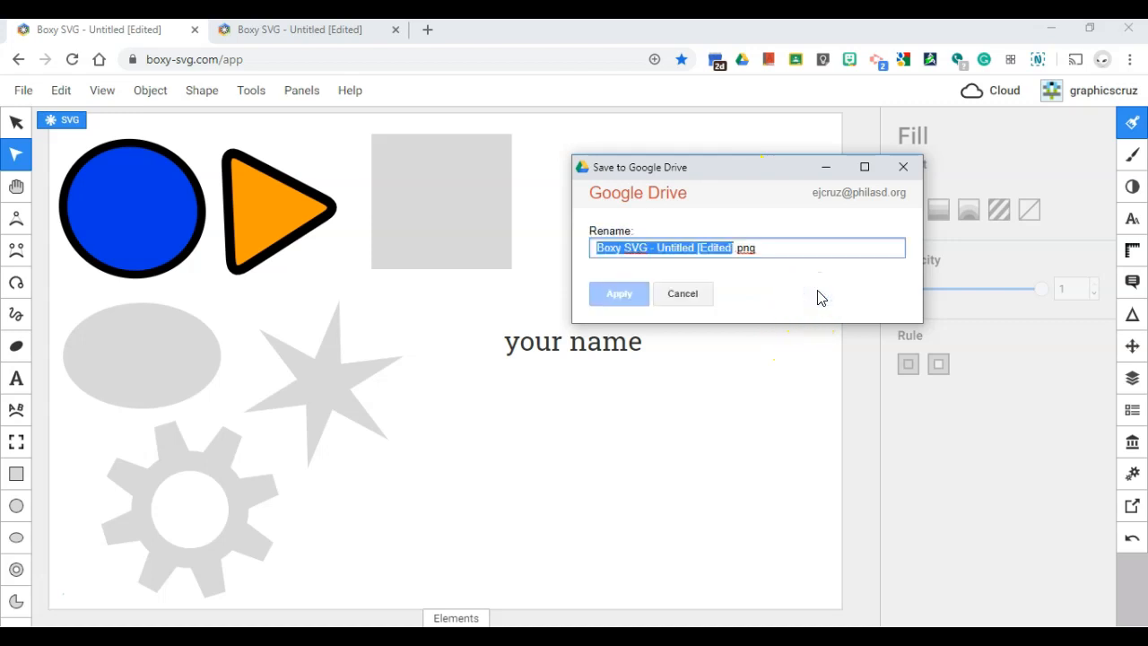
type("boxylesson1")
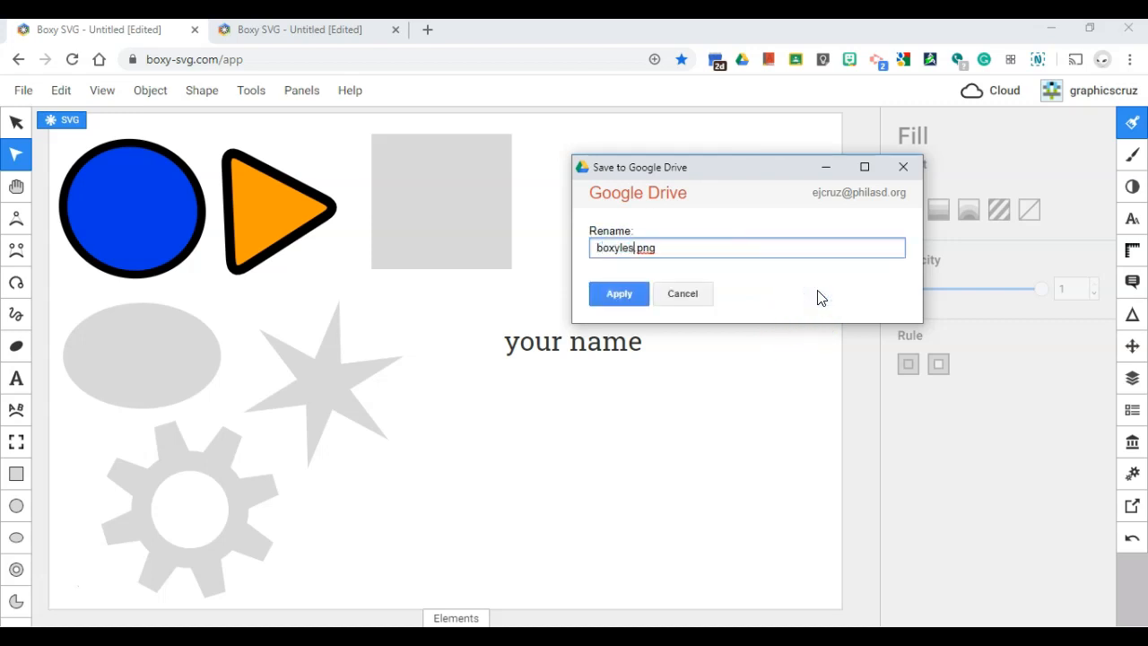
key("Caps_Lock")
type("YOUR NAM")
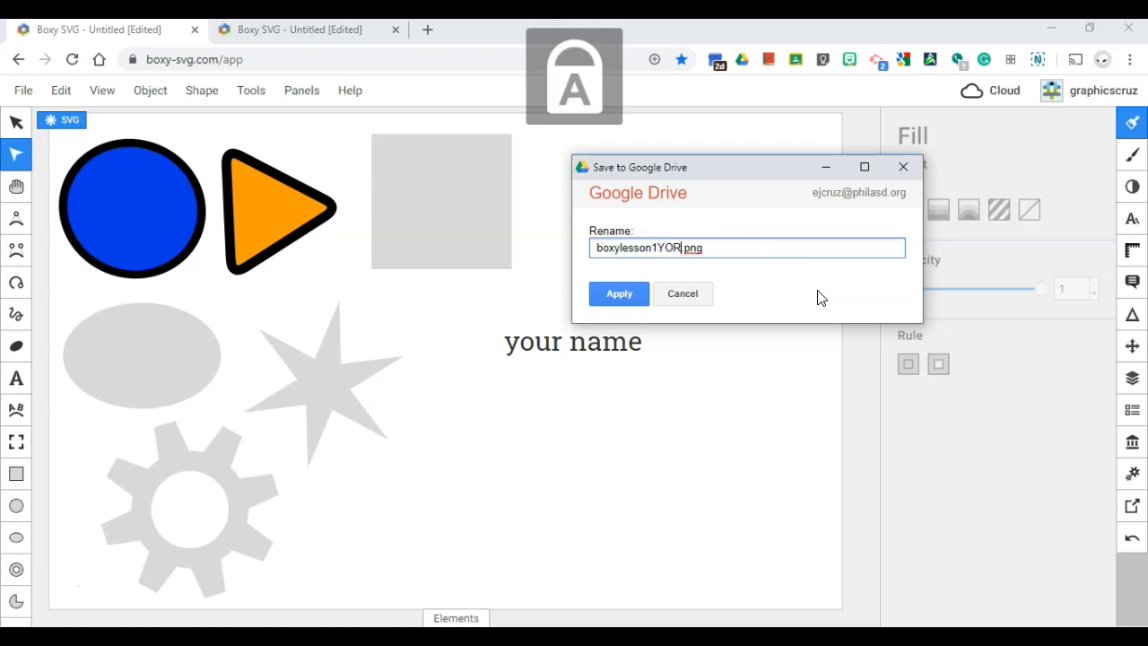
type("E")
key("Caps_Lock")
left_click(617, 293)
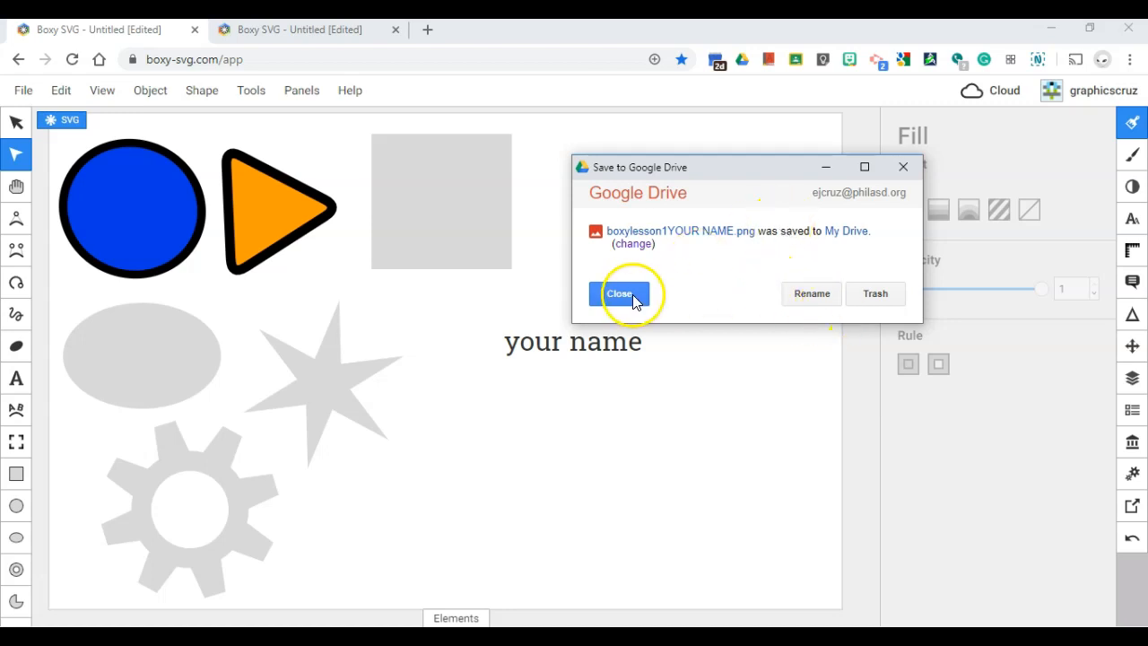
left_click(620, 294)
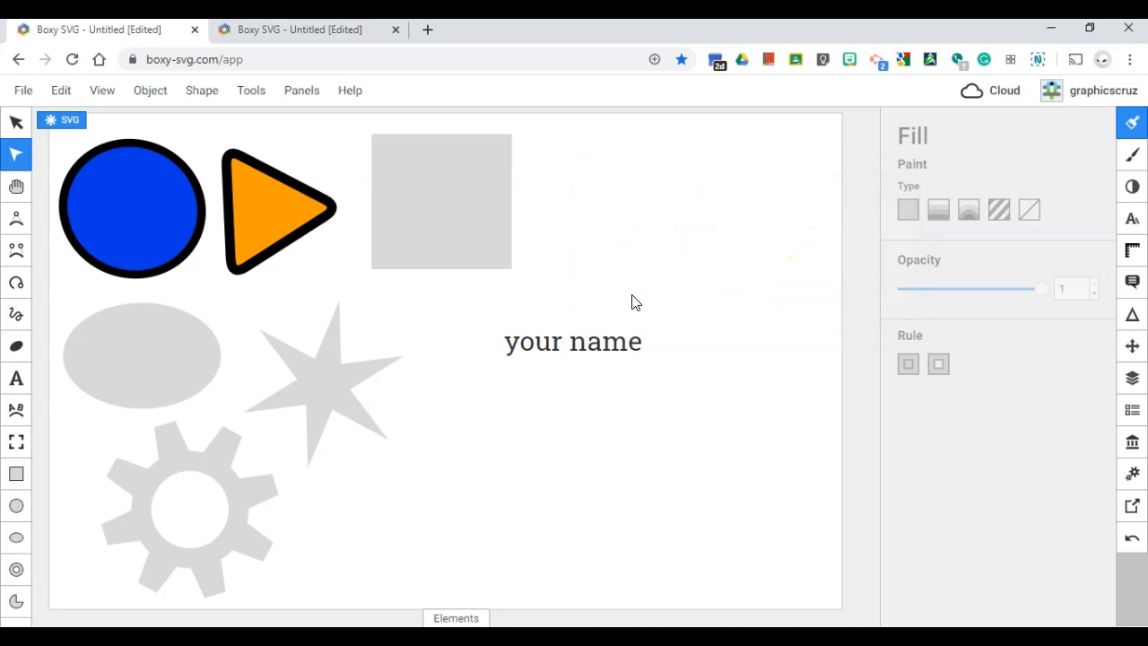